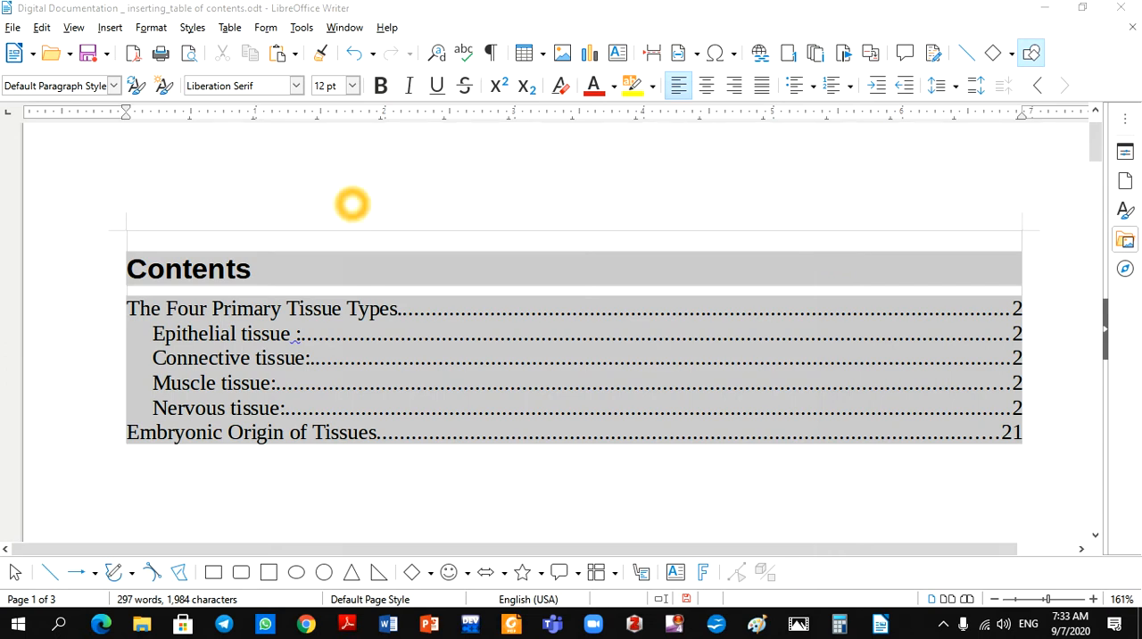
# Delete the table of contents index and undo the deletion
pyautogui.click(400, 464)
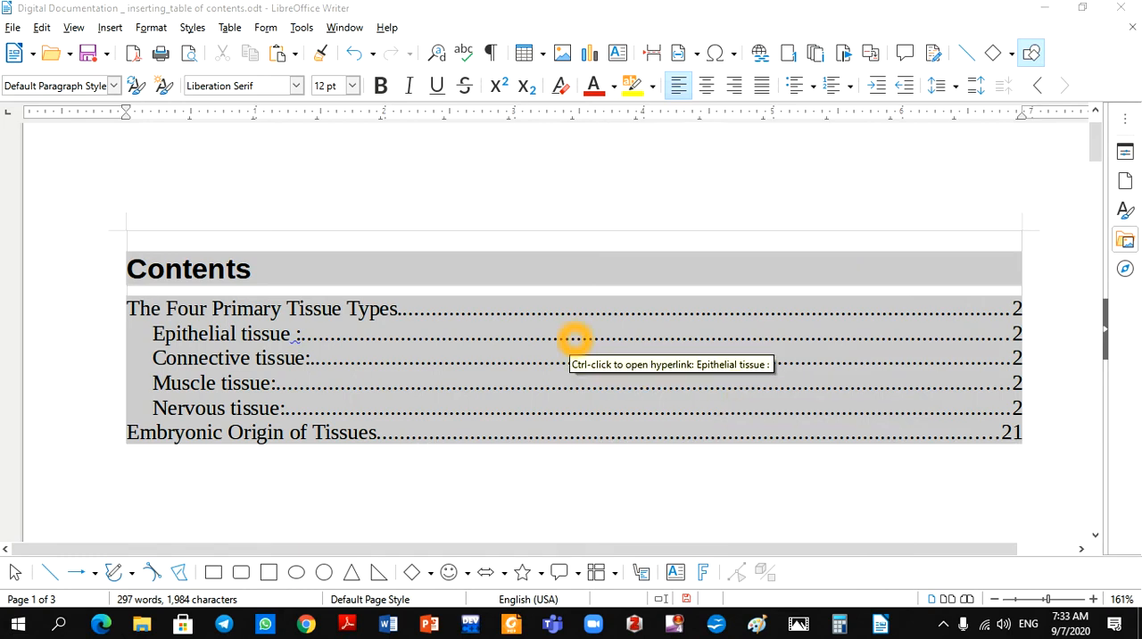
pyautogui.click(617, 359)
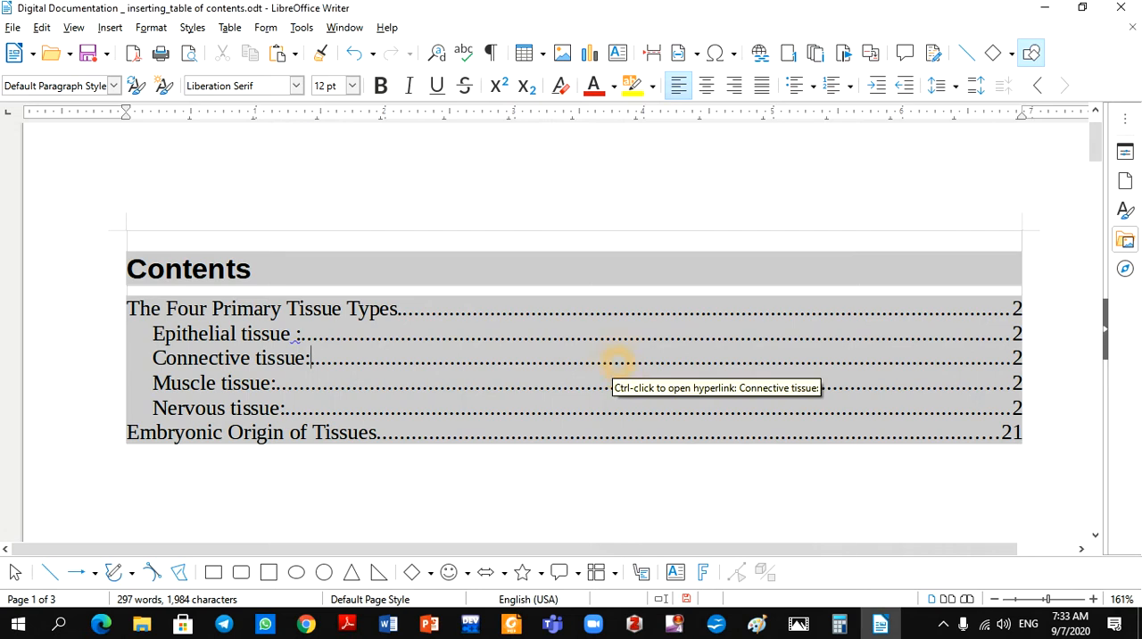
pyautogui.click(617, 360)
pyautogui.rightClick(617, 361)
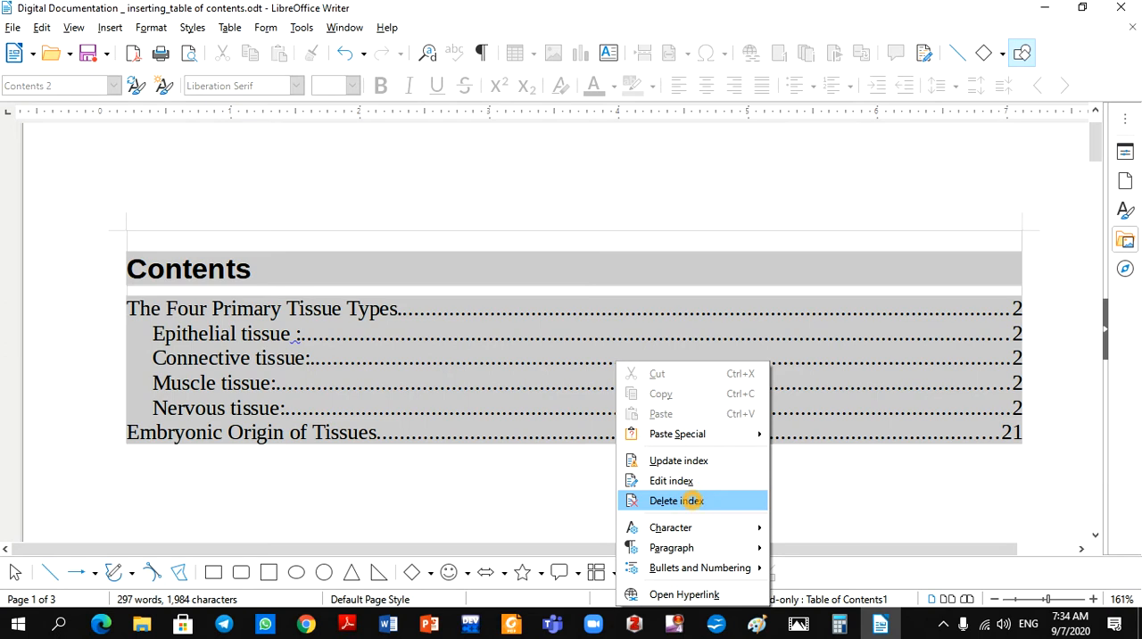
pyautogui.click(676, 500)
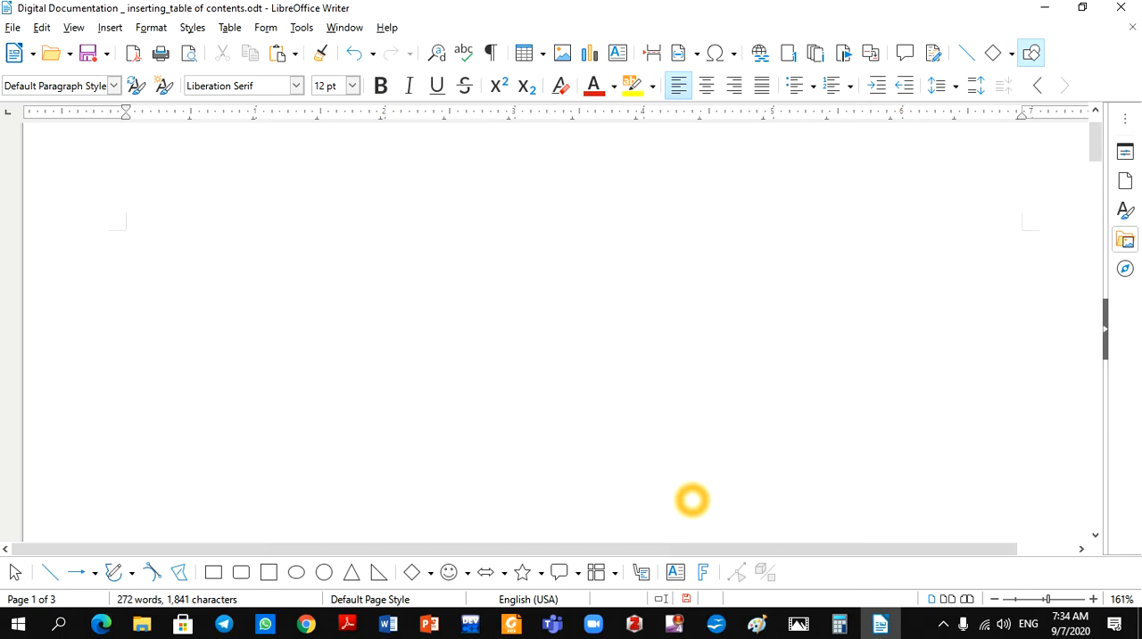
pyautogui.hotkey('ctrl', 'z')
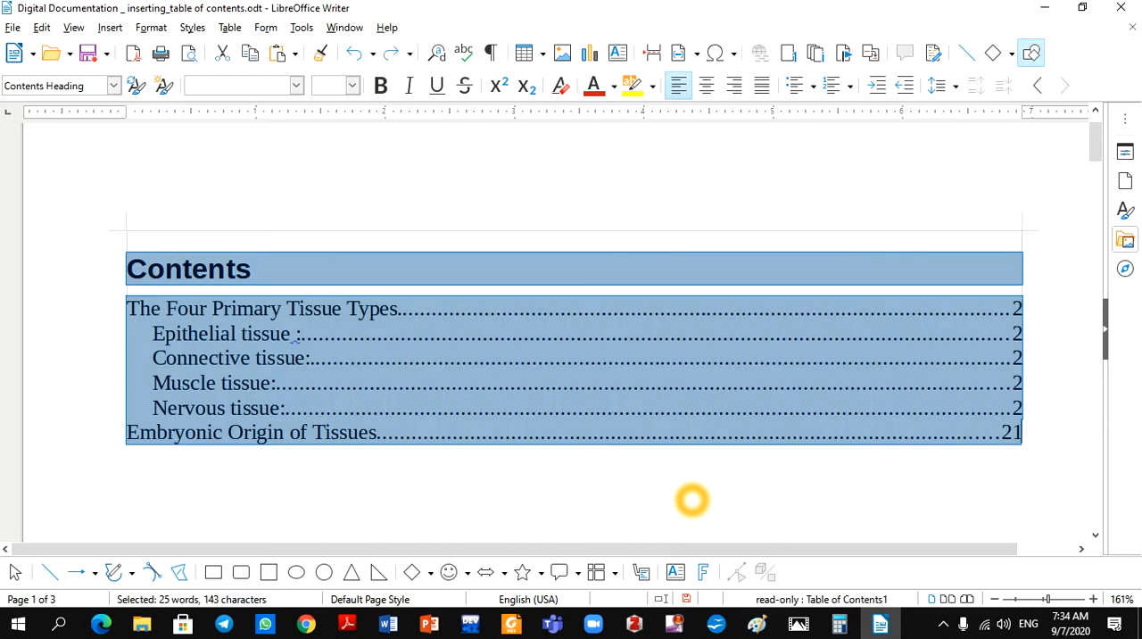
# Edit the table of contents index to turn off its protection against manual changes
pyautogui.rightClick(577, 324)
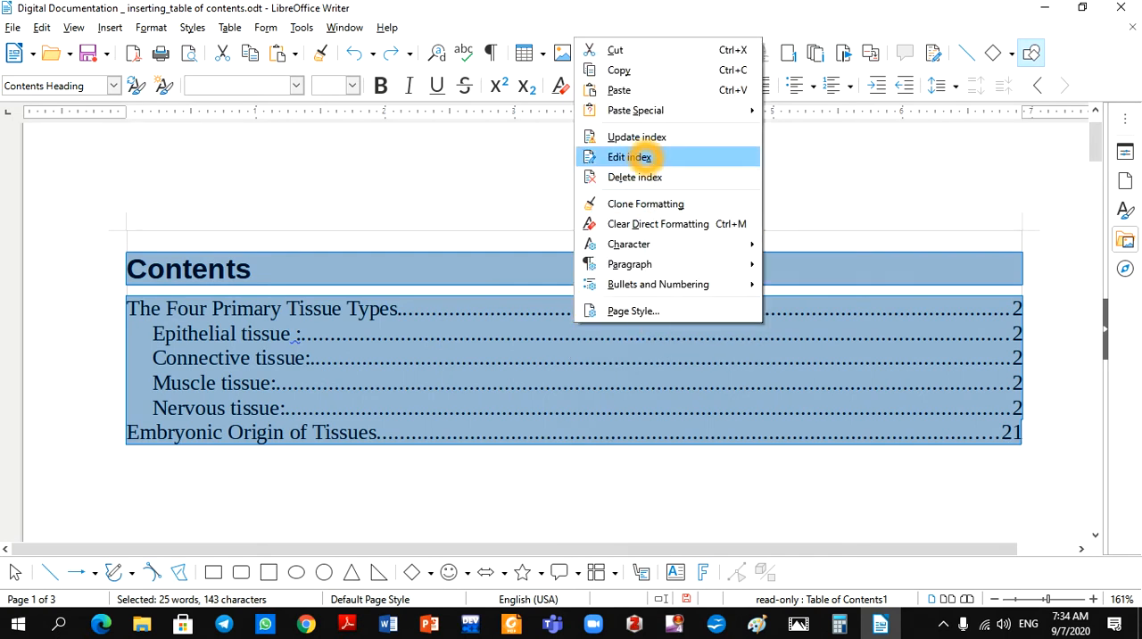
pyautogui.click(636, 156)
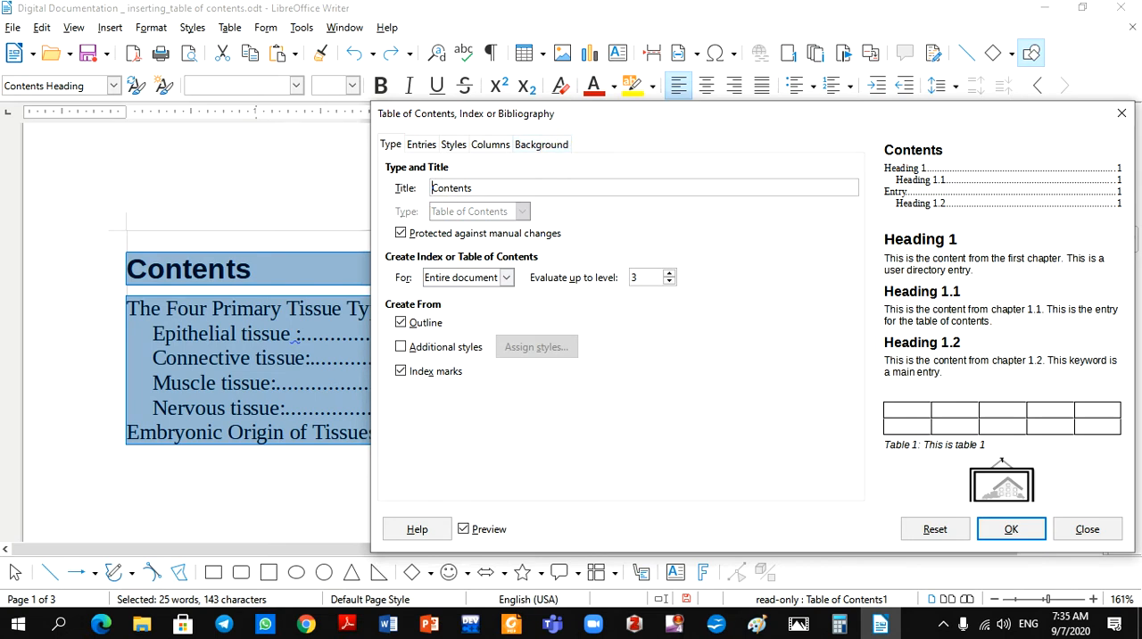
pyautogui.click(401, 233)
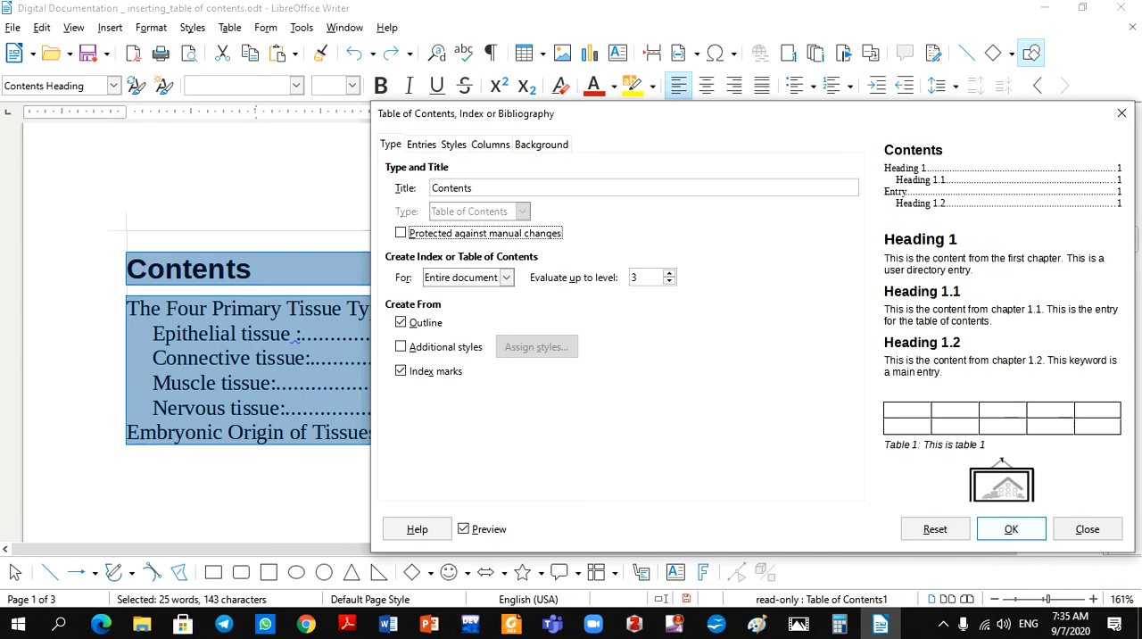
pyautogui.click(1017, 533)
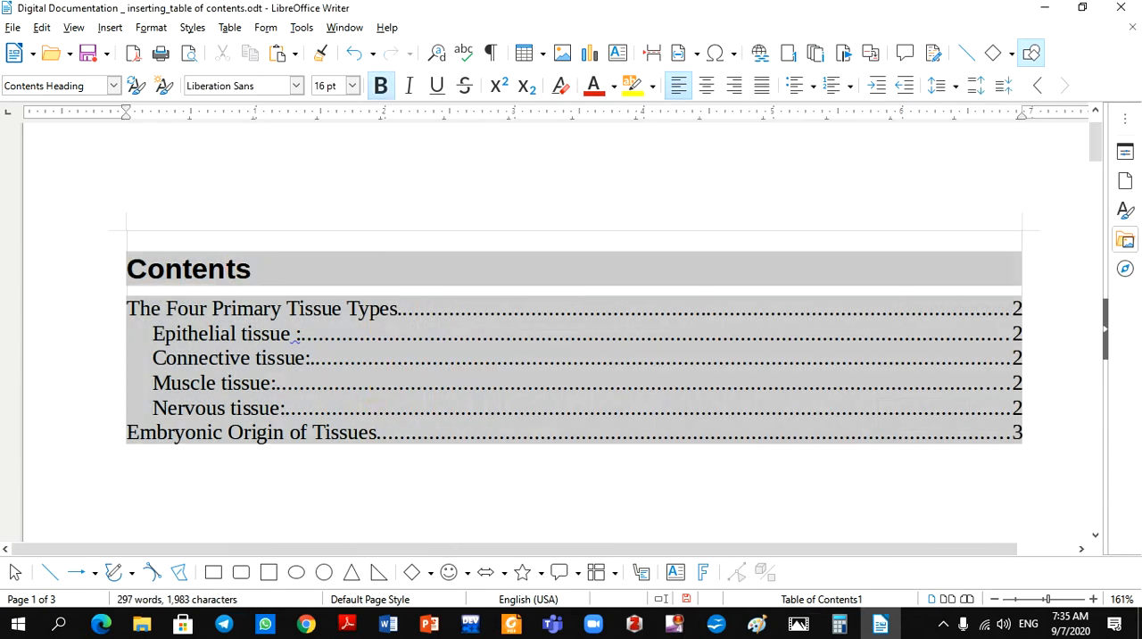
# Replace the "Contents" heading of the table of contents with "Types of Tissues" directly in the document
pyautogui.click(252, 268)
pyautogui.press('BackSpace')
pyautogui.press('BackSpace')
pyautogui.press('BackSpace')
pyautogui.press('BackSpace')
pyautogui.press('BackSpace')
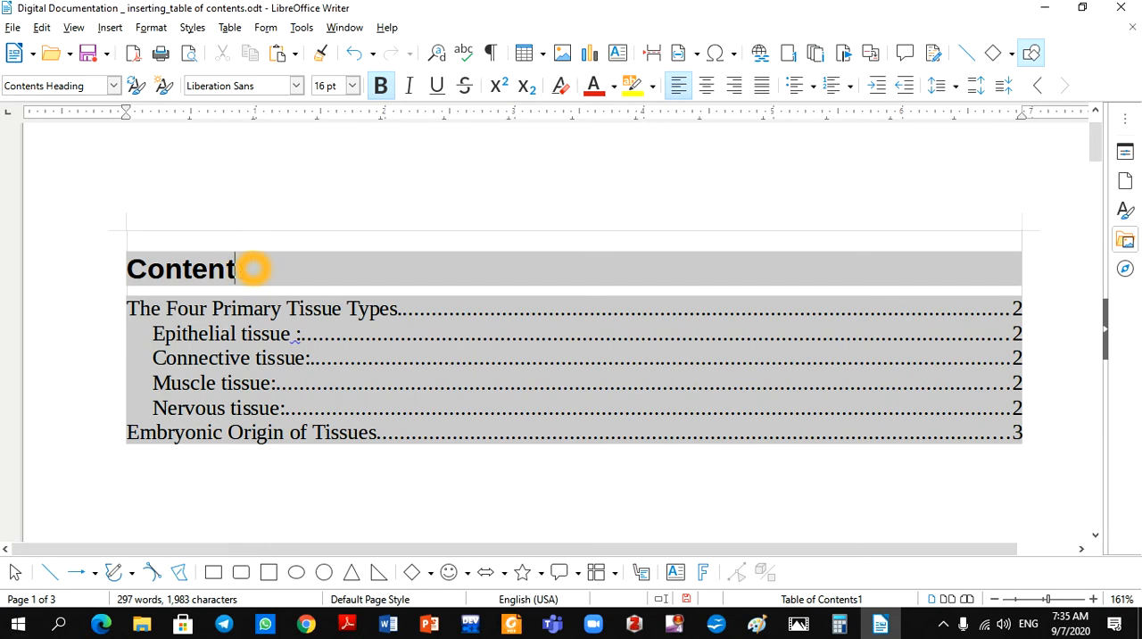
pyautogui.press('BackSpace')
pyautogui.press('BackSpace')
pyautogui.press('BackSpace')
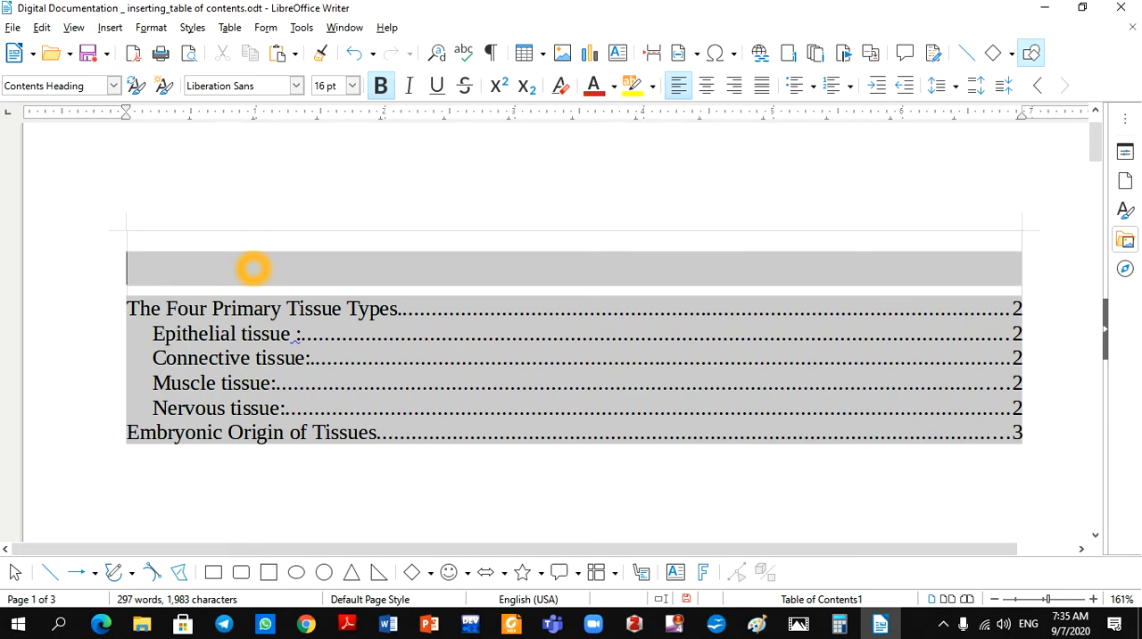
pyautogui.write('Types of')
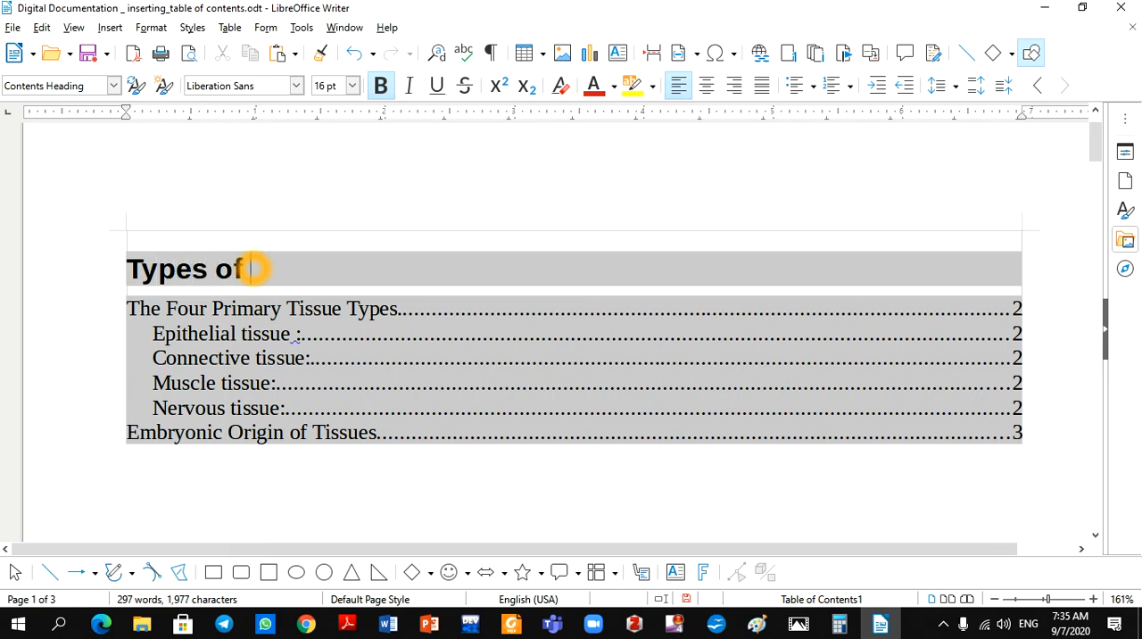
pyautogui.write(' Tissues')
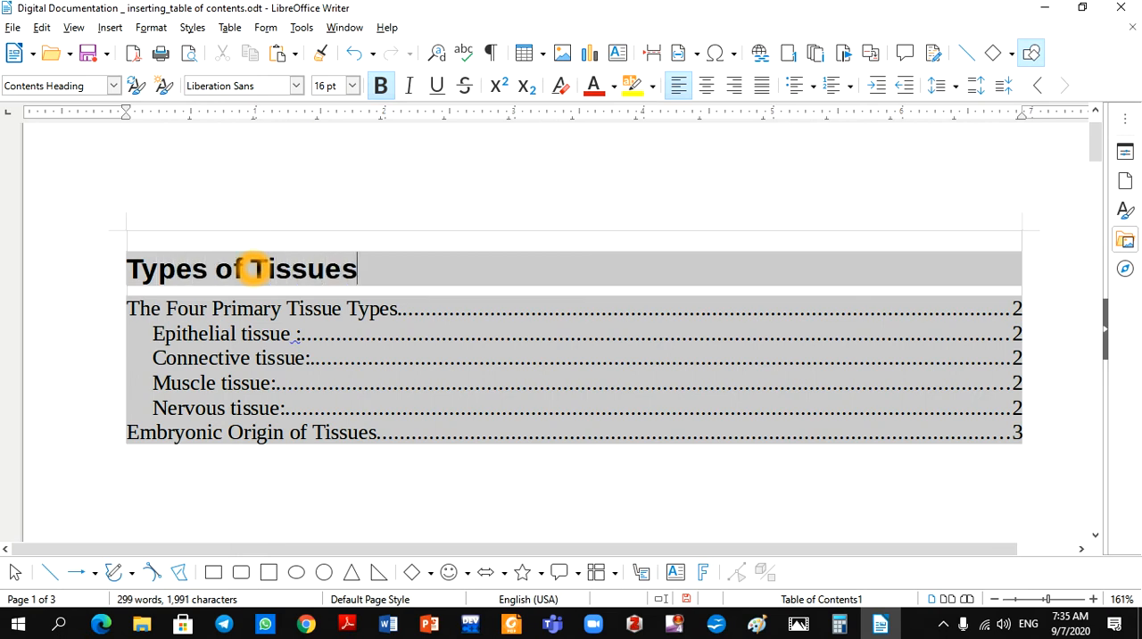
pyautogui.click(449, 476)
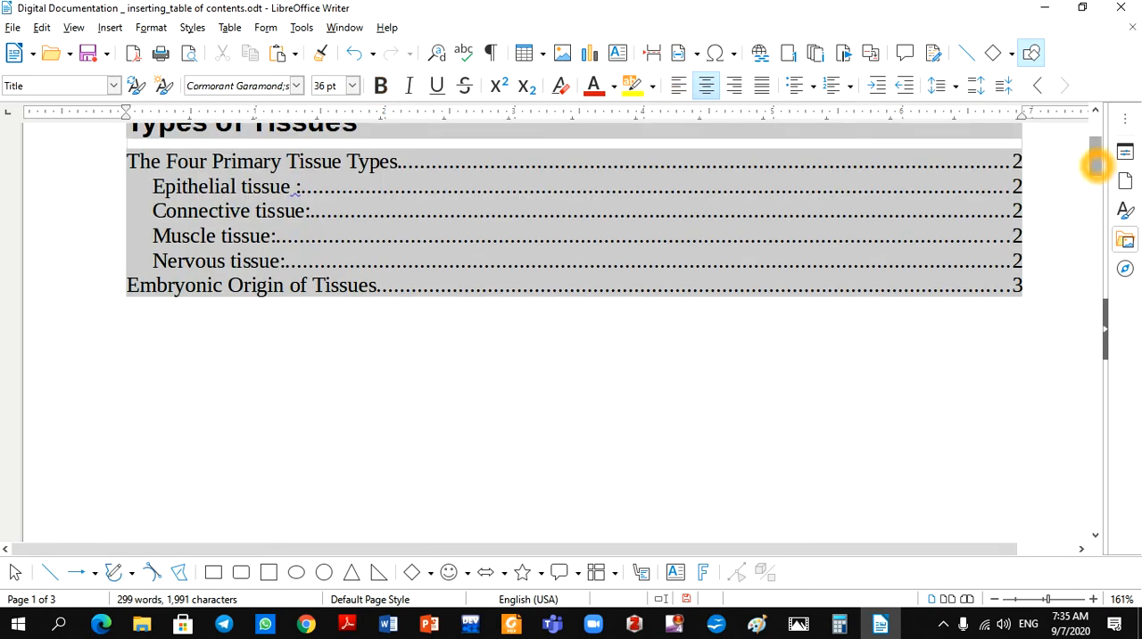
pyautogui.scroll(3, 1096, 158)
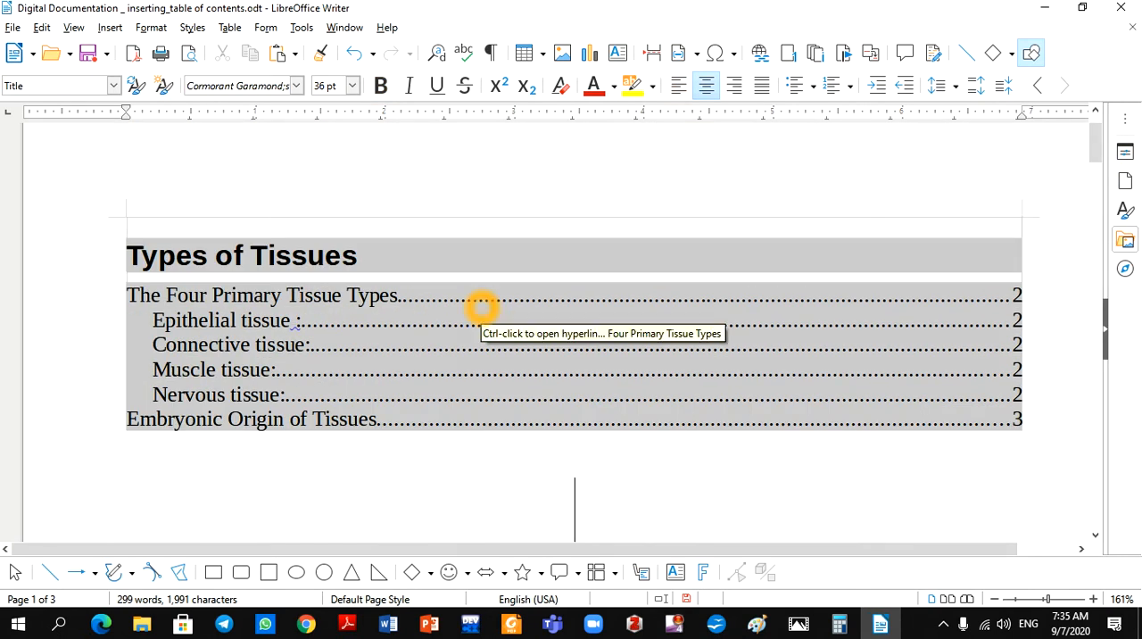
# Turn on protection against manual changes for the table of contents and update the index
pyautogui.rightClick(482, 306)
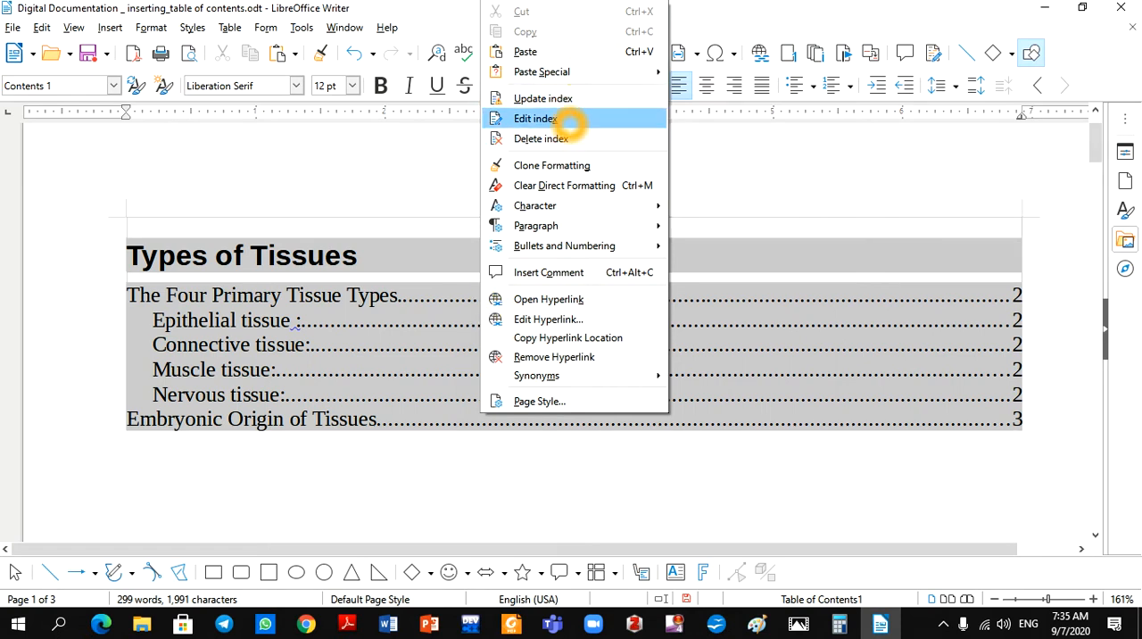
pyautogui.click(569, 123)
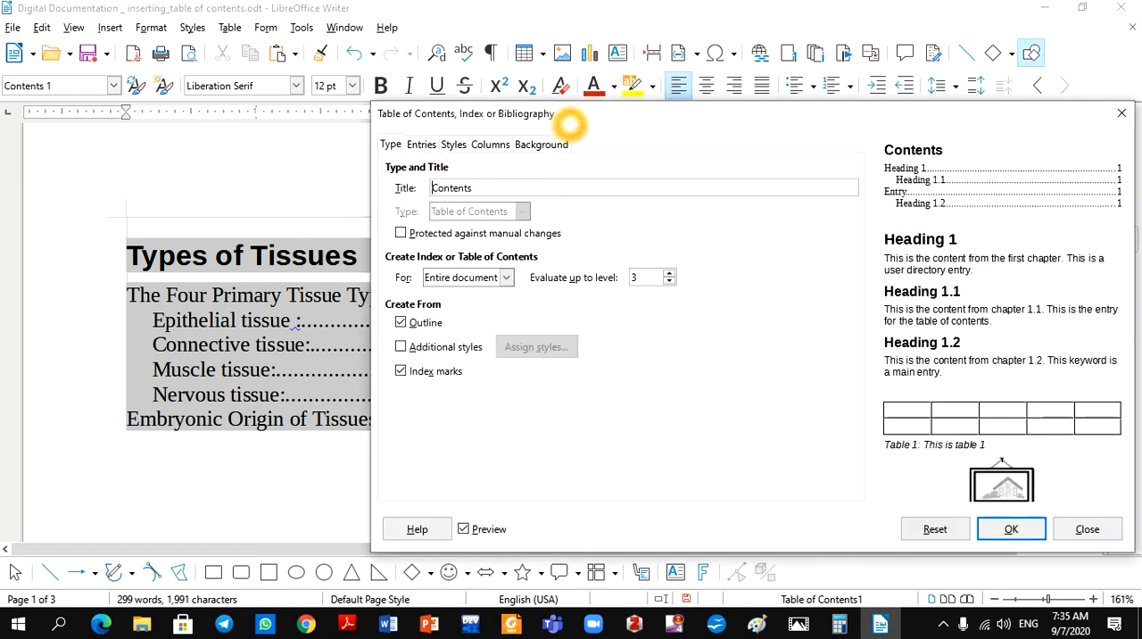
pyautogui.click(401, 233)
pyautogui.click(401, 233)
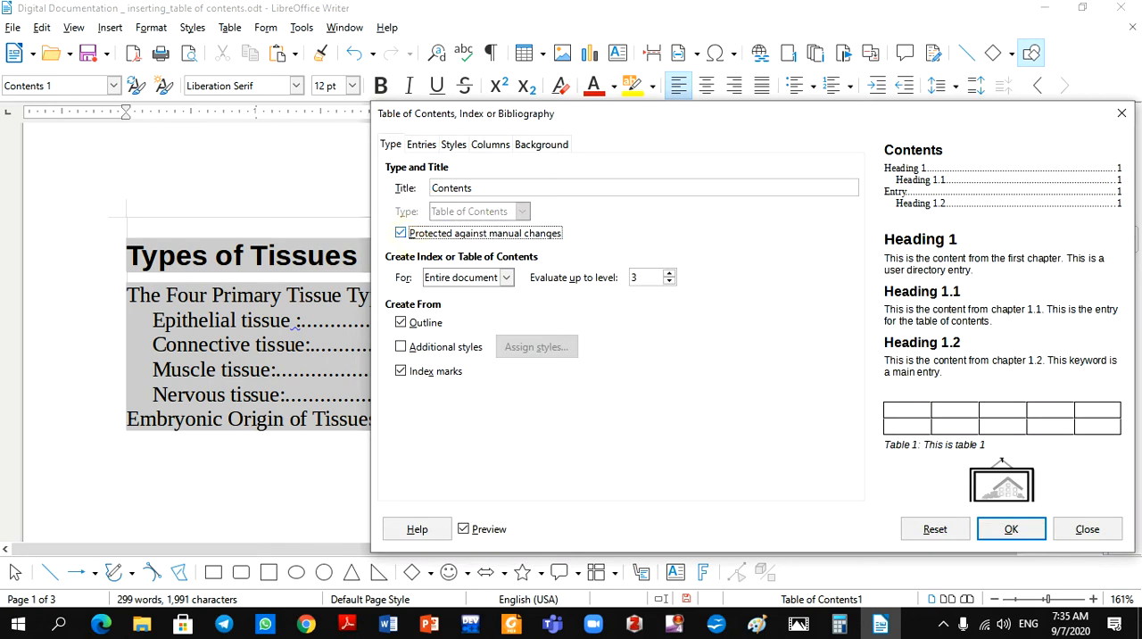
pyautogui.click(1011, 529)
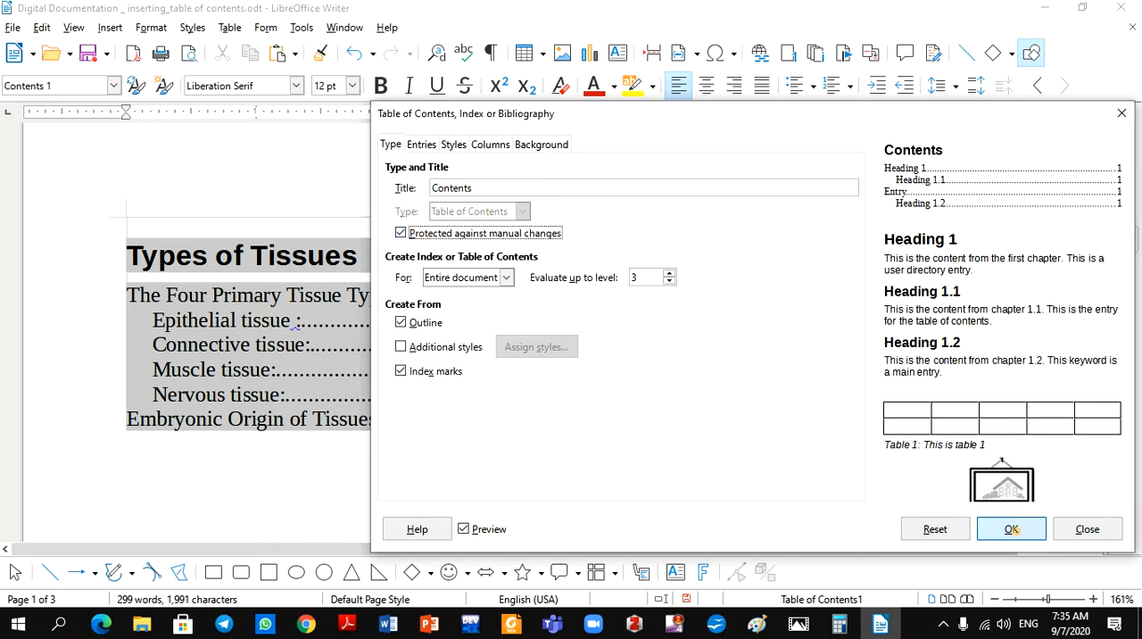
pyautogui.click(271, 264)
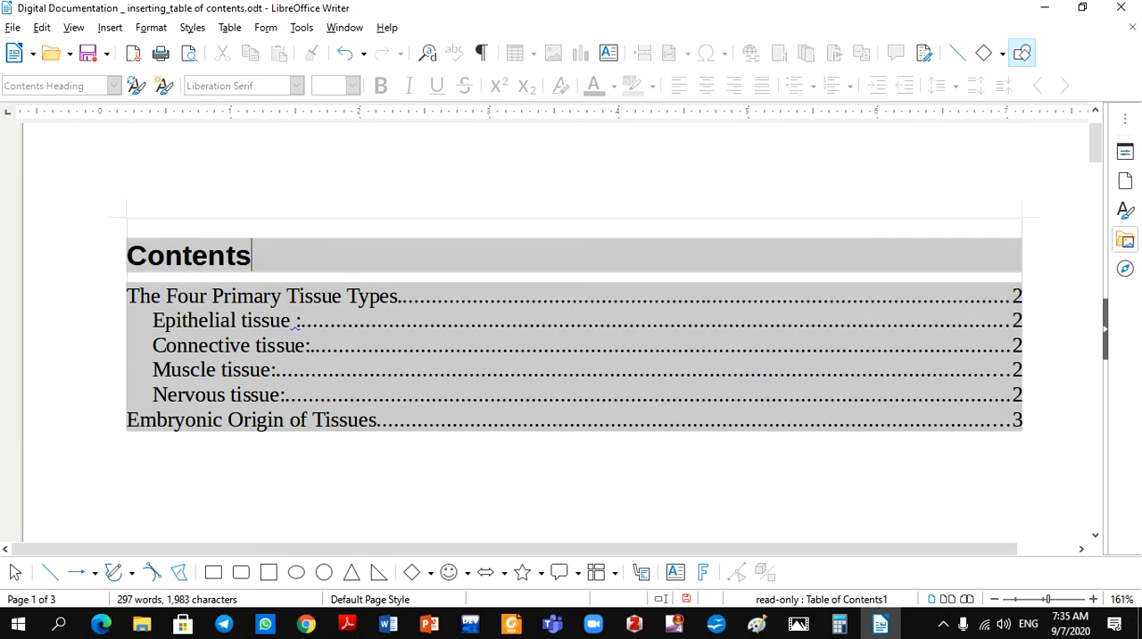
pyautogui.click(412, 375)
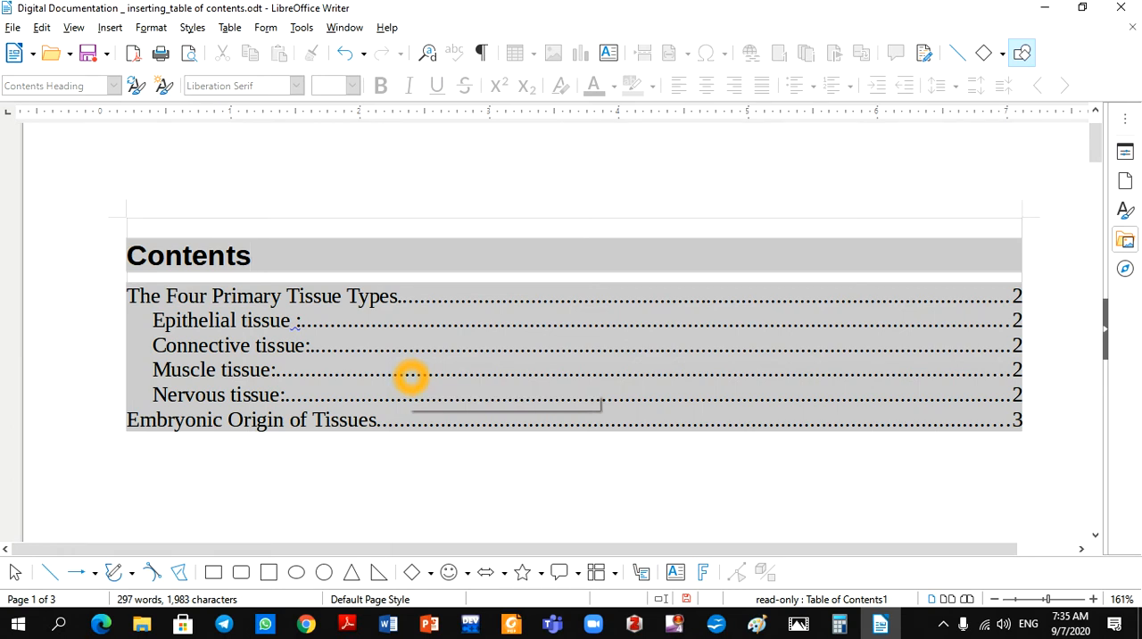
pyautogui.rightClick(452, 348)
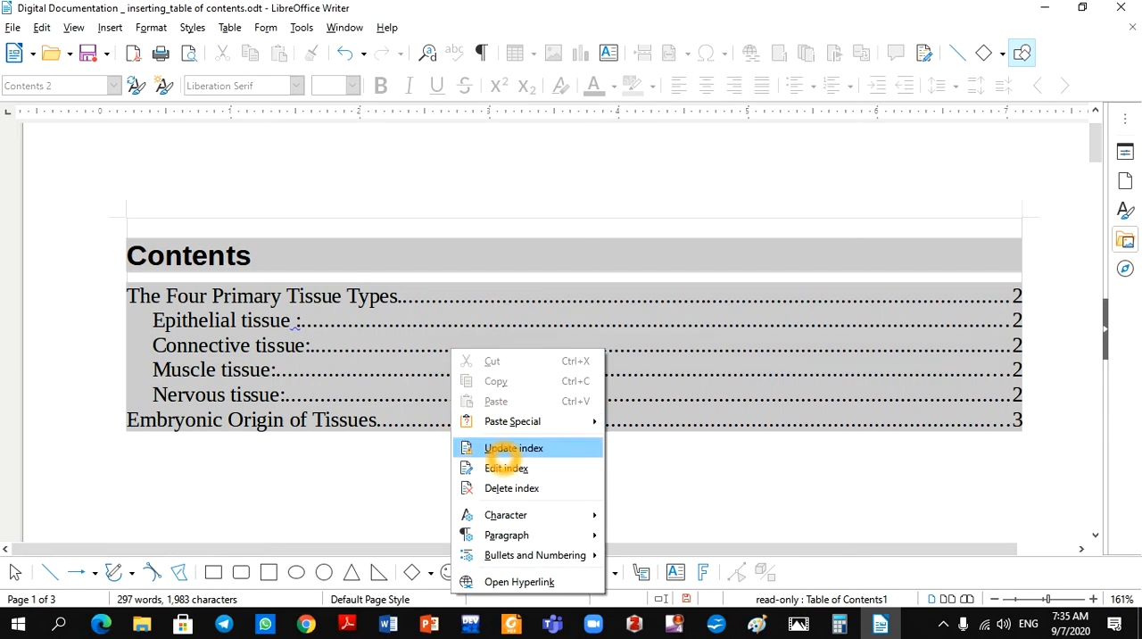
pyautogui.click(533, 455)
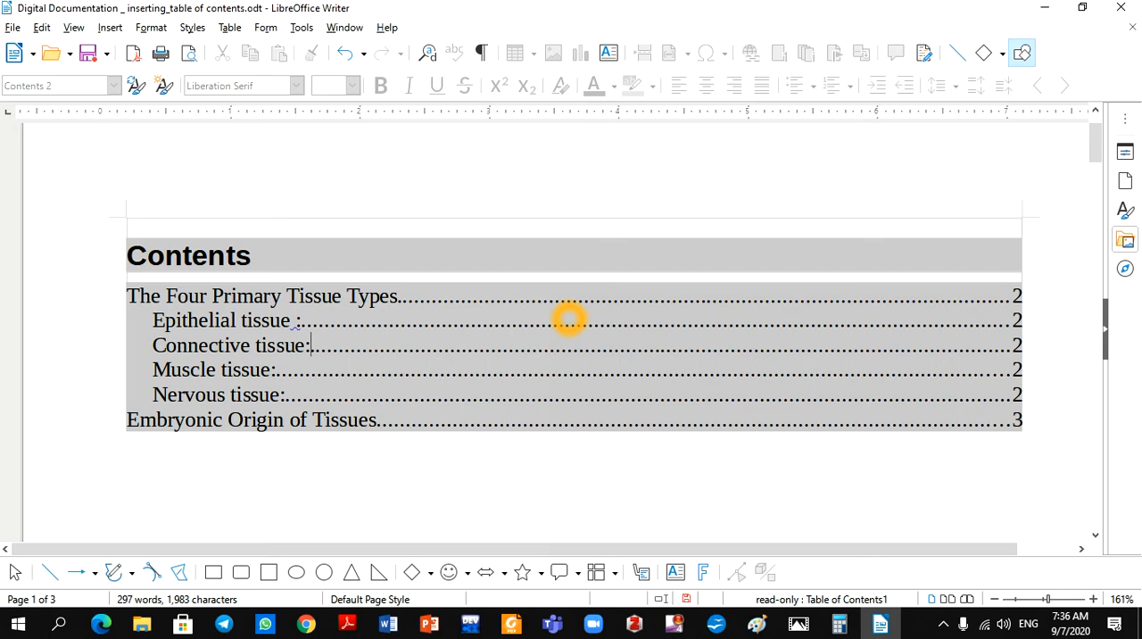
# Add the line "Types of Computers" two paragraphs below the last text on page 3
pyautogui.moveTo(1097, 155); pyautogui.dragTo(1096, 472)
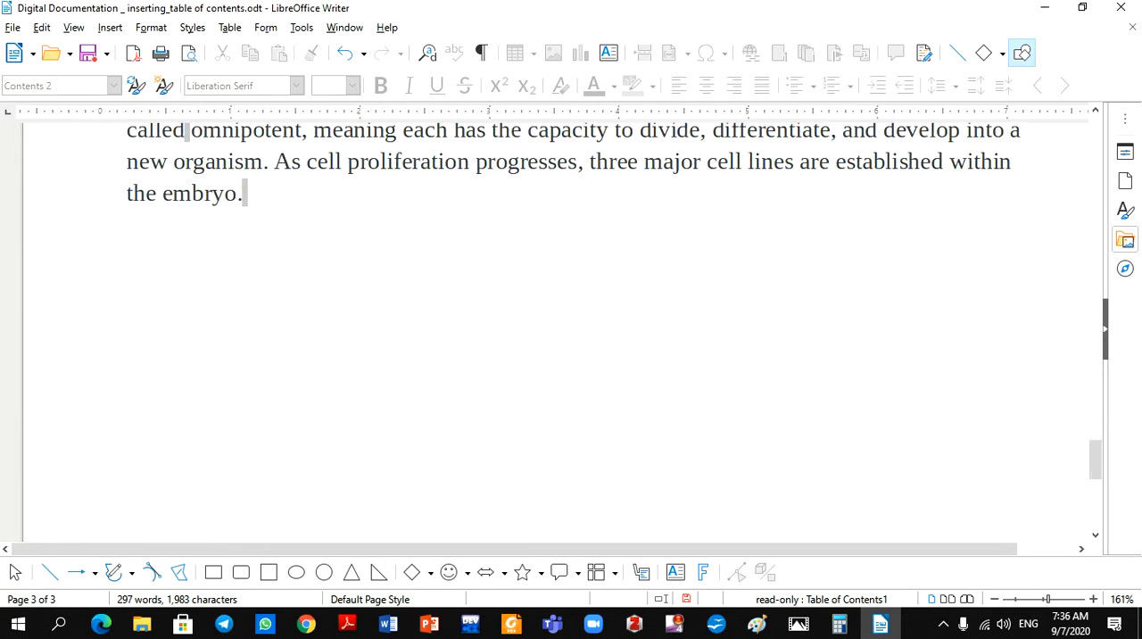
pyautogui.click(257, 190)
pyautogui.press('Return')
pyautogui.press('Return')
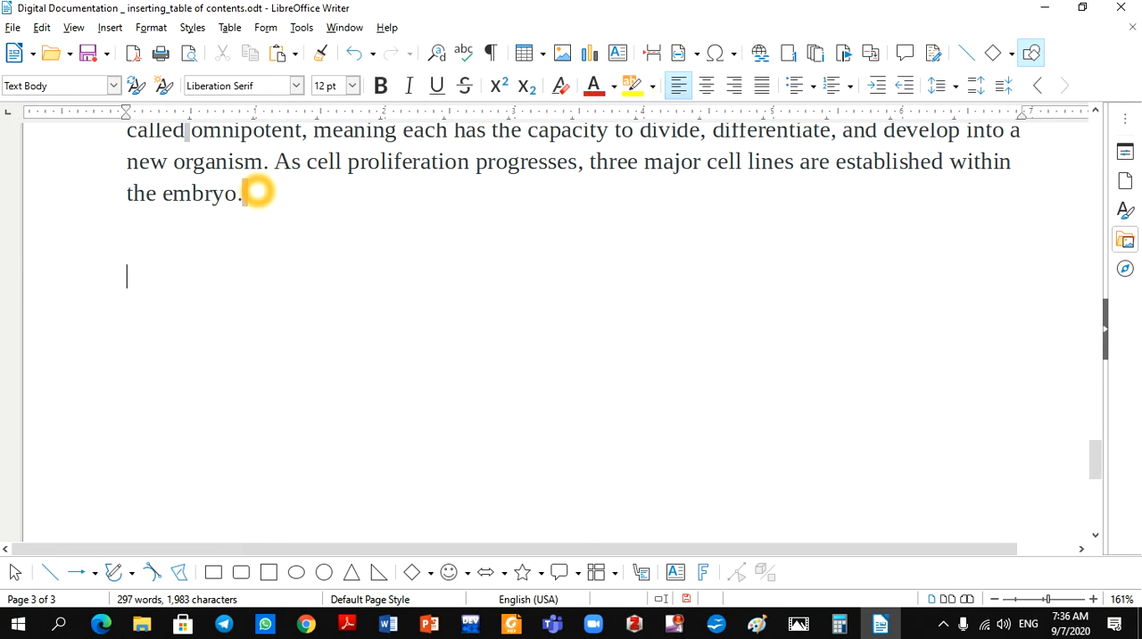
pyautogui.write('Types of Computers')
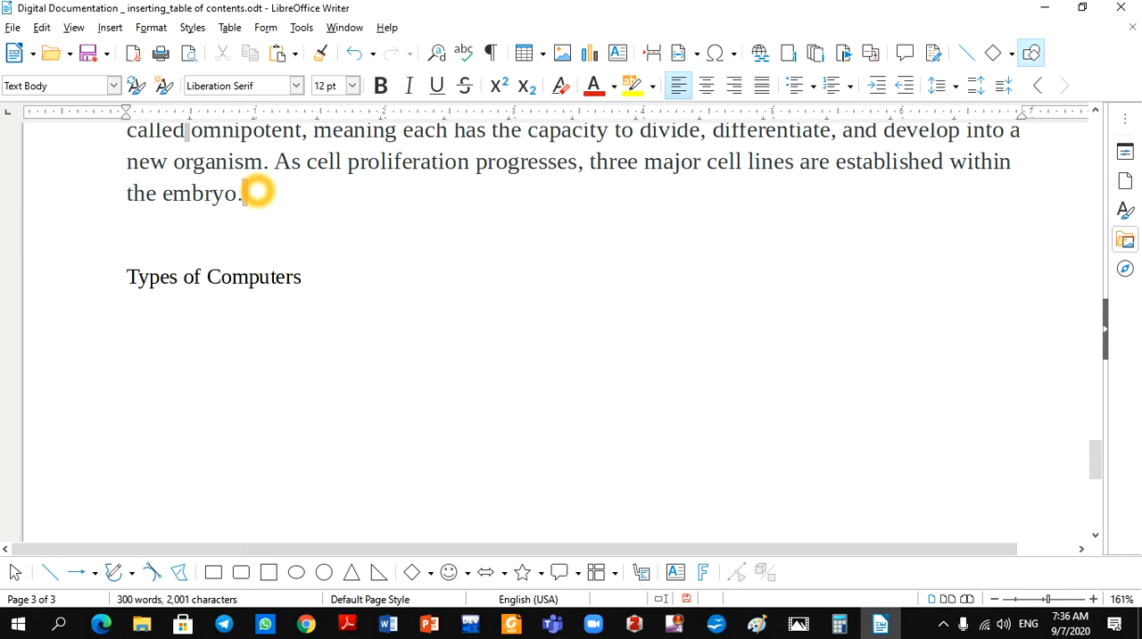
# Apply the Heading 1 style to the "Types of Computers" line
pyautogui.moveTo(302, 276); pyautogui.dragTo(127, 277)
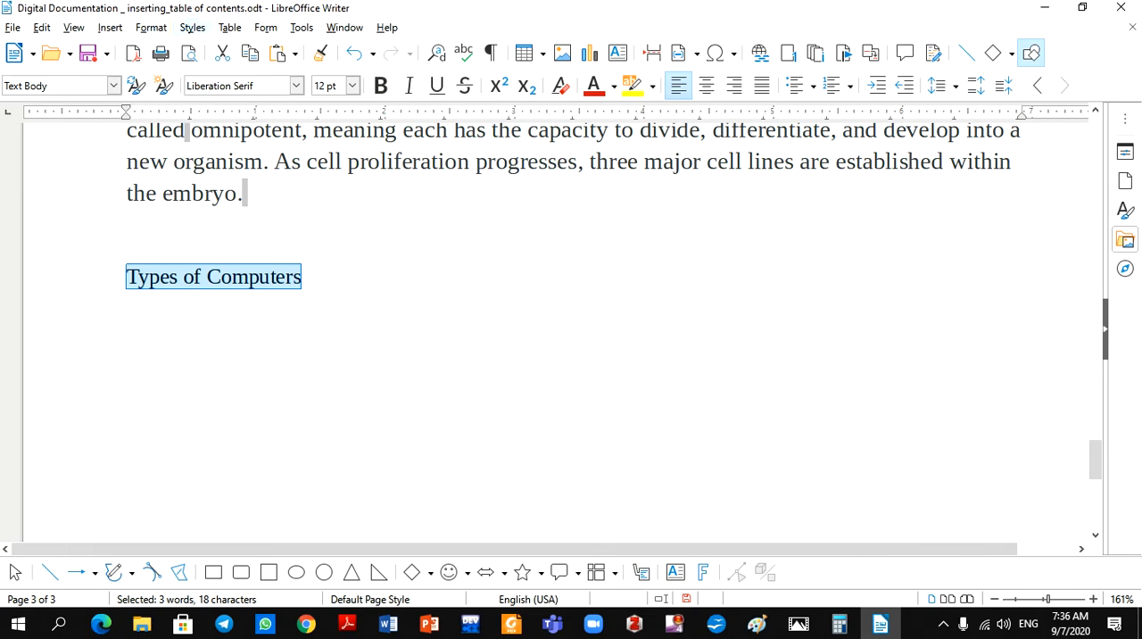
pyautogui.click(192, 27)
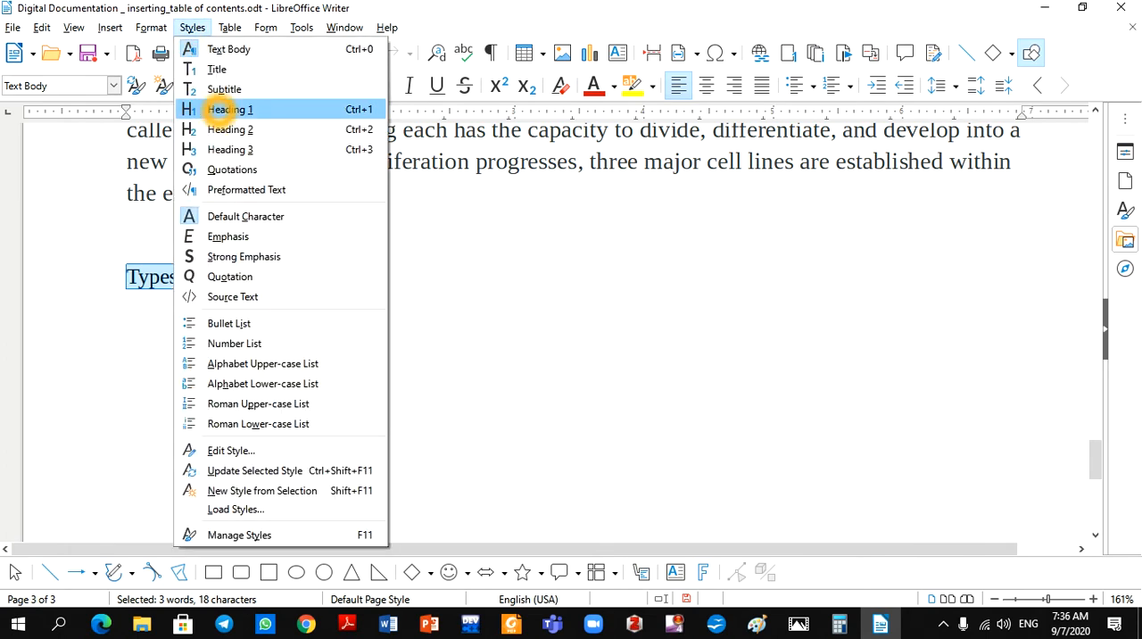
pyautogui.click(219, 108)
# Add the placeholder line "Nvjnvnlengleglke" and the line "Desktop" under the "Types of Computers" heading
pyautogui.click(447, 306)
pyautogui.press('Return')
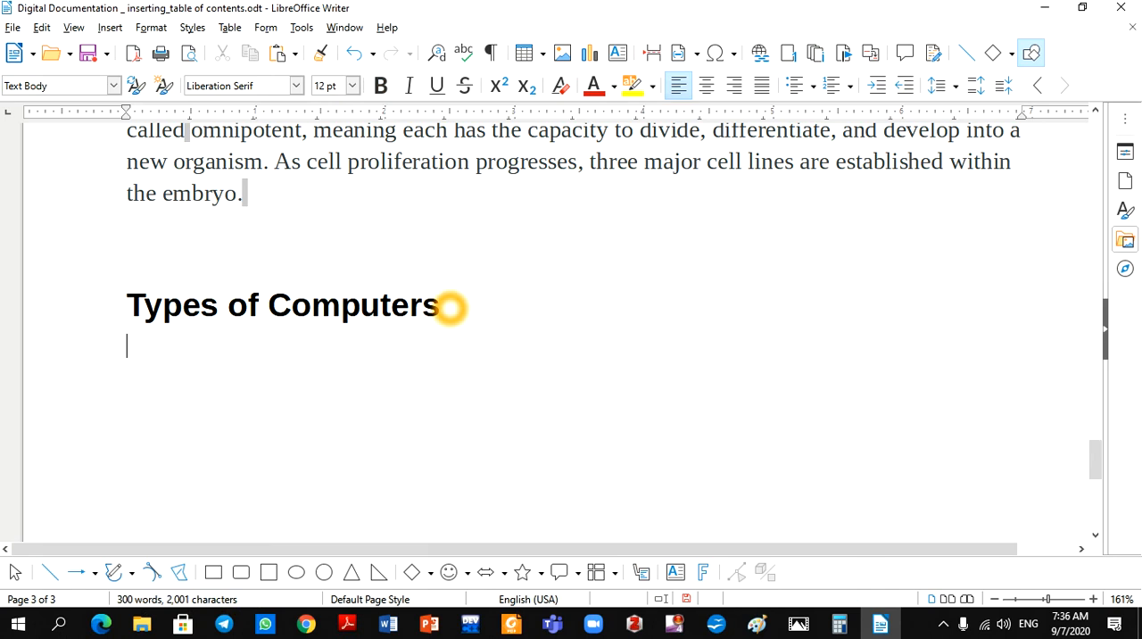
pyautogui.write('nvjnvnlengleglke')
pyautogui.press('Return')
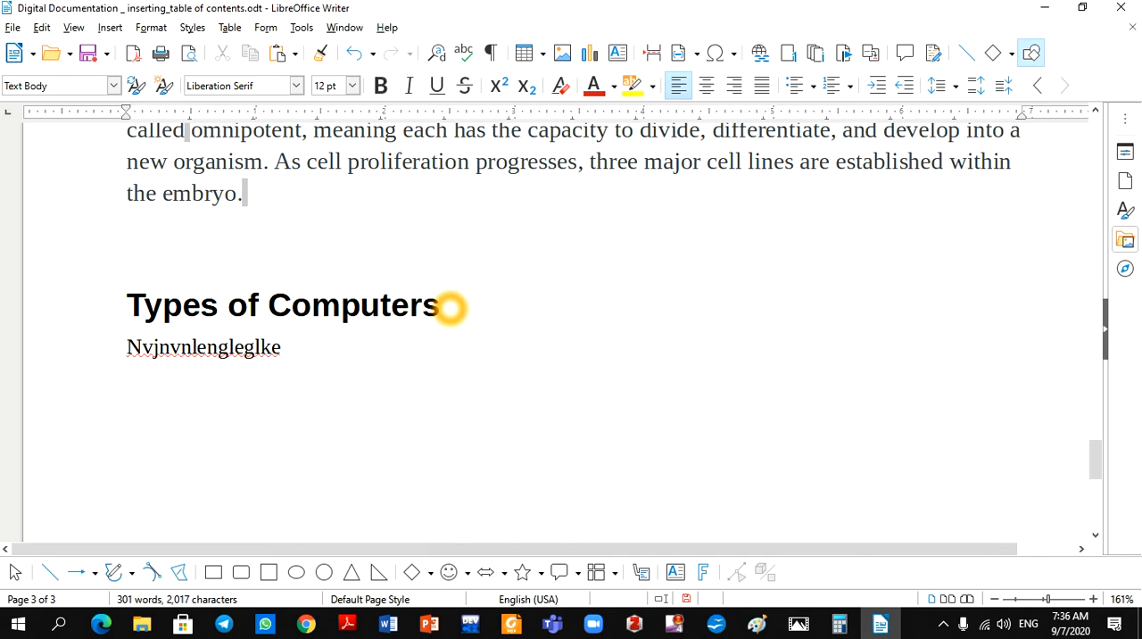
pyautogui.write('Ma')
pyautogui.press('BackSpace')
pyautogui.press('BackSpace')
pyautogui.write('Desktop')
pyautogui.press('Return')
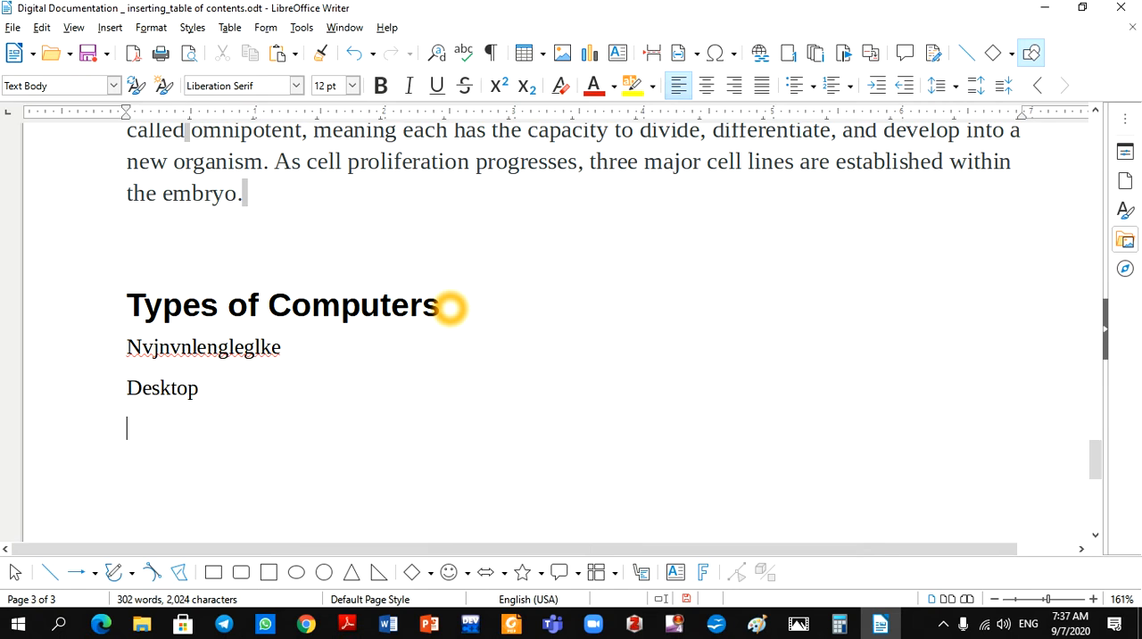
# Add the lines "Laptops", "Palmtops" and "smartphones" below "Desktop"
pyautogui.write('Laptops')
pyautogui.press('Return')
pyautogui.write('P')
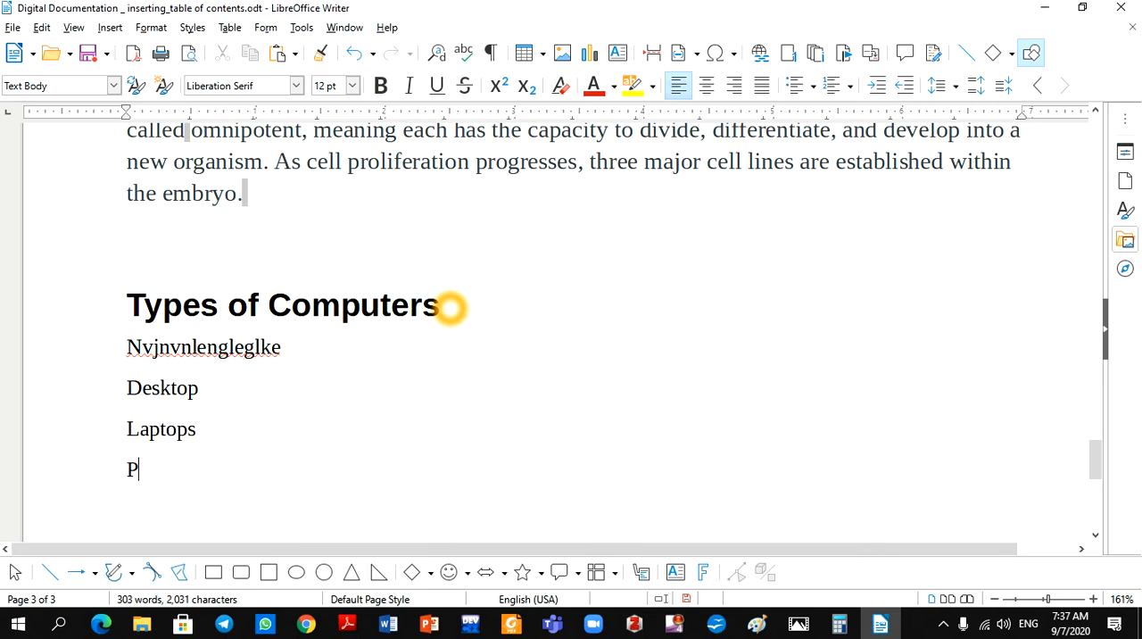
pyautogui.write('almTops')
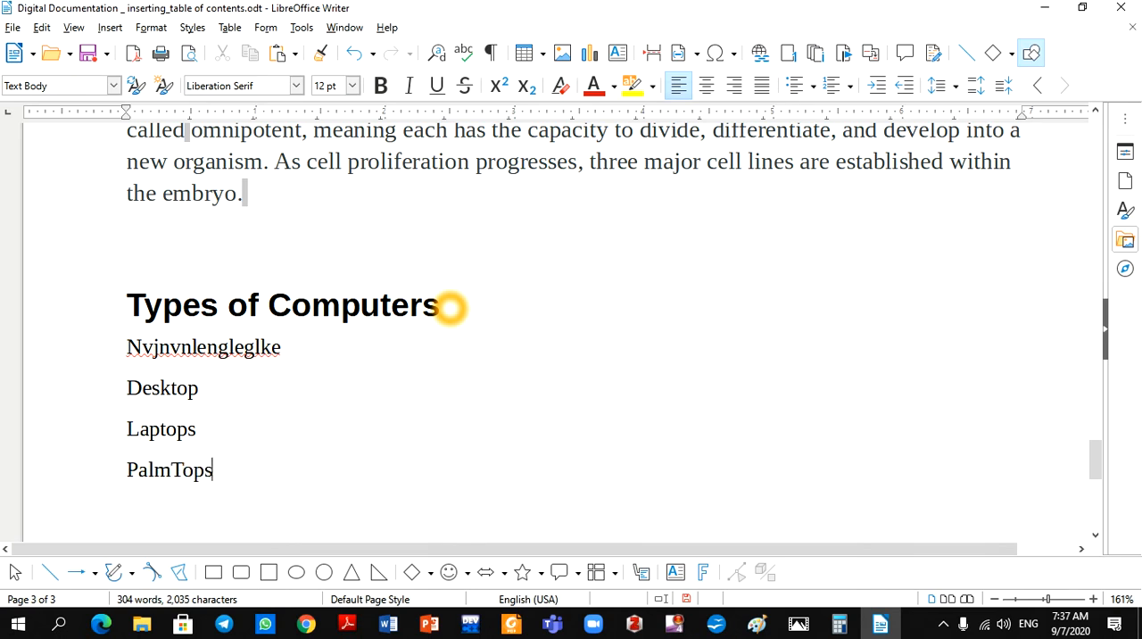
pyautogui.press('BackSpace')
pyautogui.press('BackSpace')
pyautogui.press('BackSpace')
pyautogui.press('BackSpace')
pyautogui.write('tops')
pyautogui.press('Return')
pyautogui.write('smartphones')
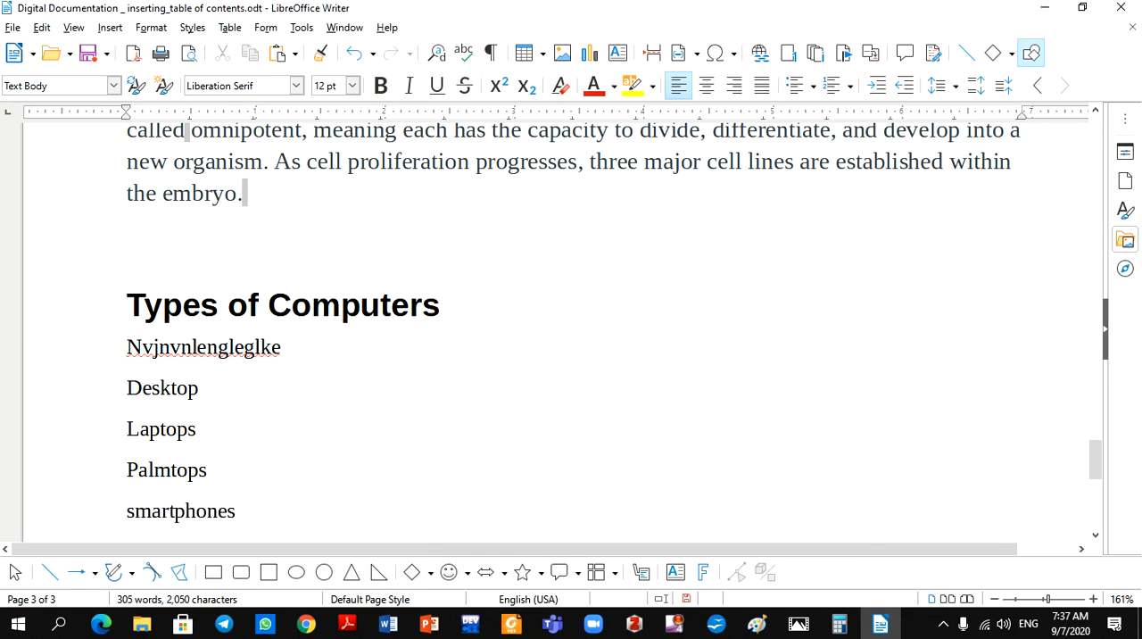
# Apply the Heading 2 style to the "Desktop" and "Laptops" lines under "Types of Computers"
pyautogui.moveTo(201, 388); pyautogui.dragTo(129, 388)
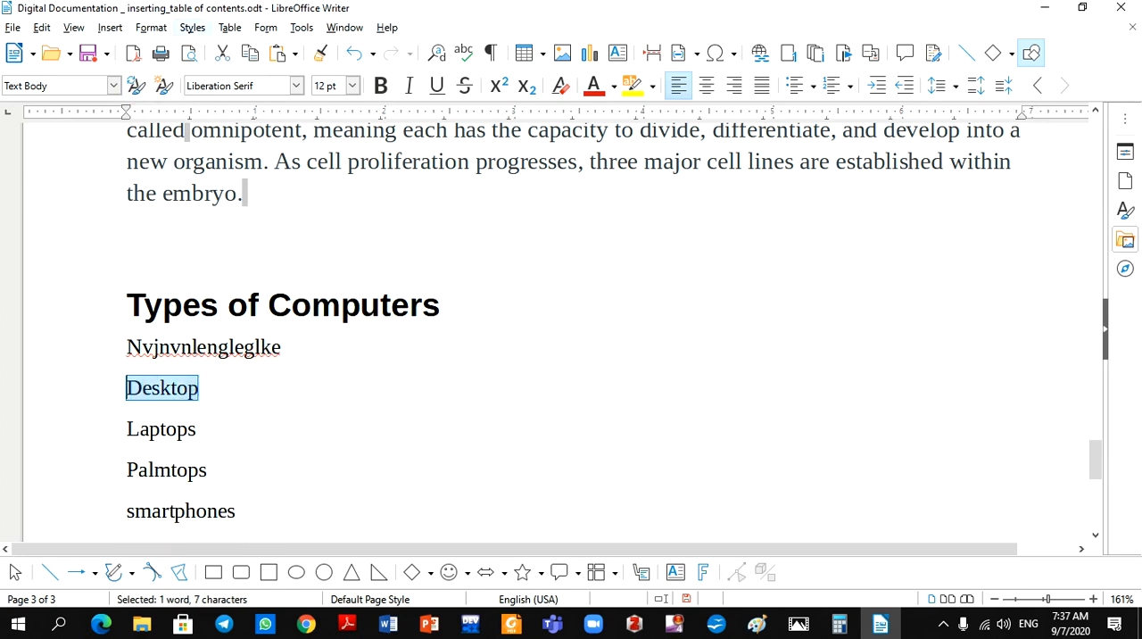
pyautogui.click(193, 28)
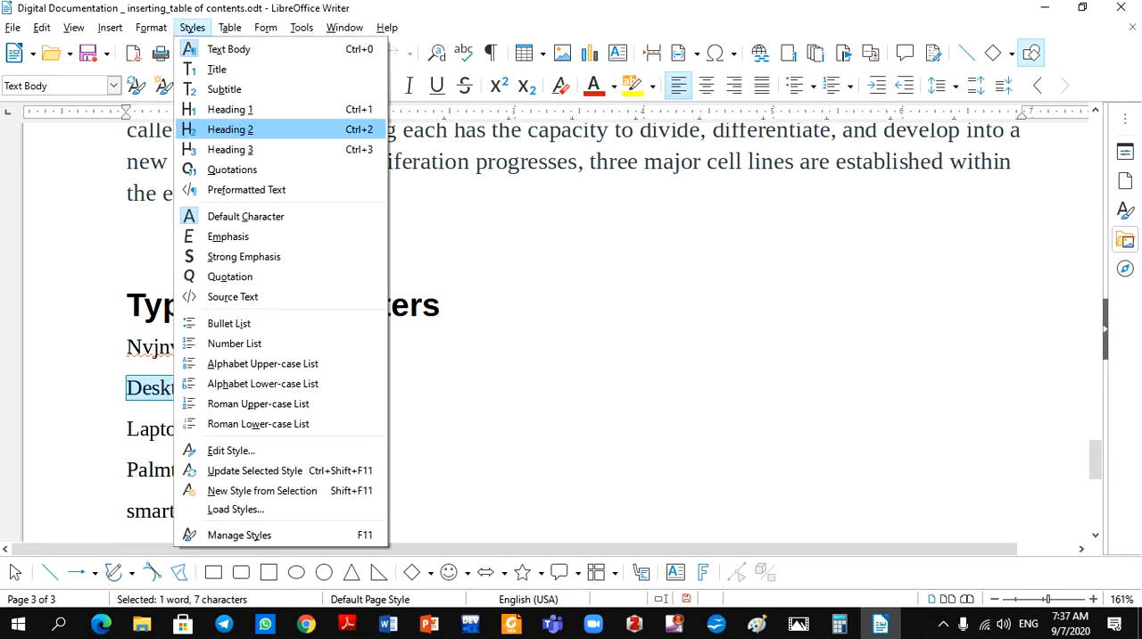
pyautogui.click(241, 131)
pyautogui.moveTo(203, 452); pyautogui.dragTo(127, 450)
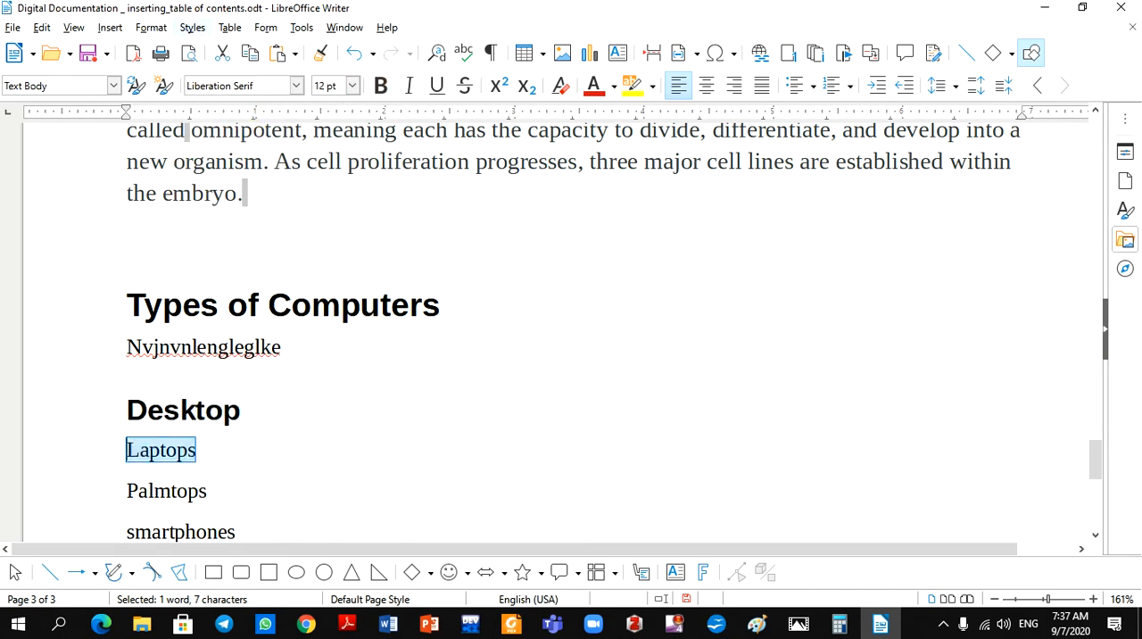
pyautogui.click(193, 28)
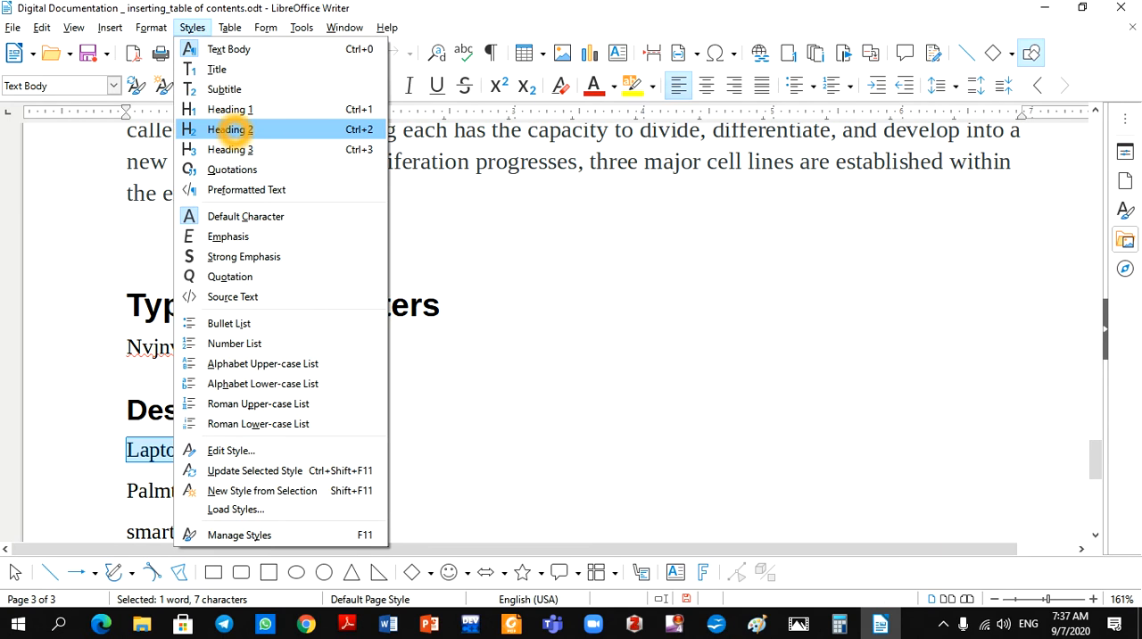
pyautogui.click(229, 129)
# Apply the Heading 2 style to the "Palmtops" and "smartphones" lines
pyautogui.moveTo(208, 511); pyautogui.dragTo(127, 511)
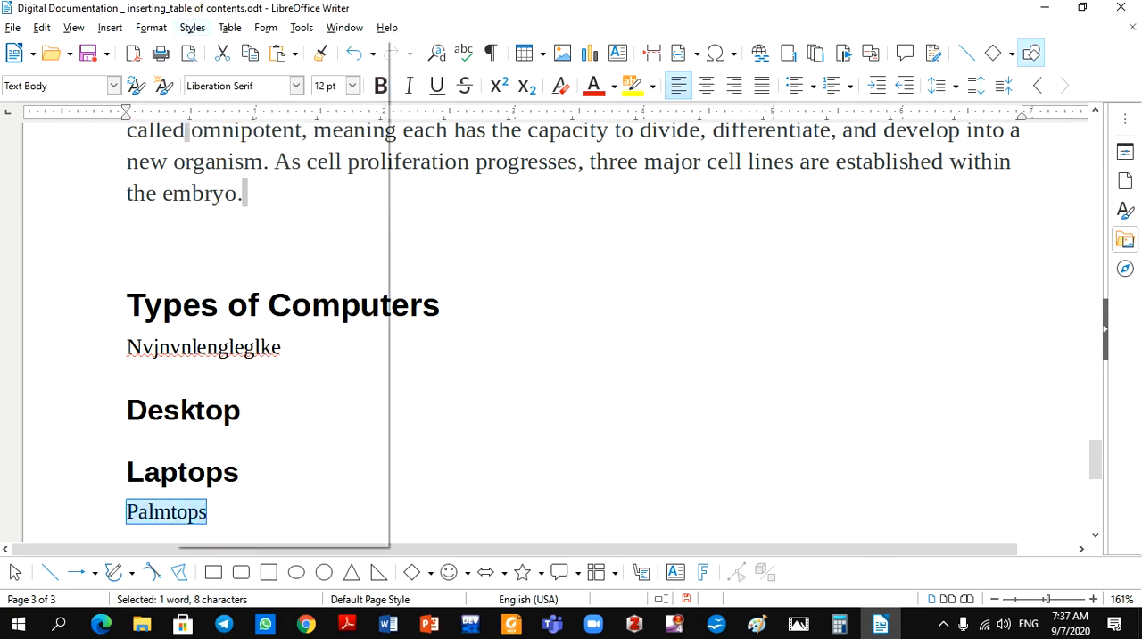
pyautogui.click(193, 27)
pyautogui.click(230, 127)
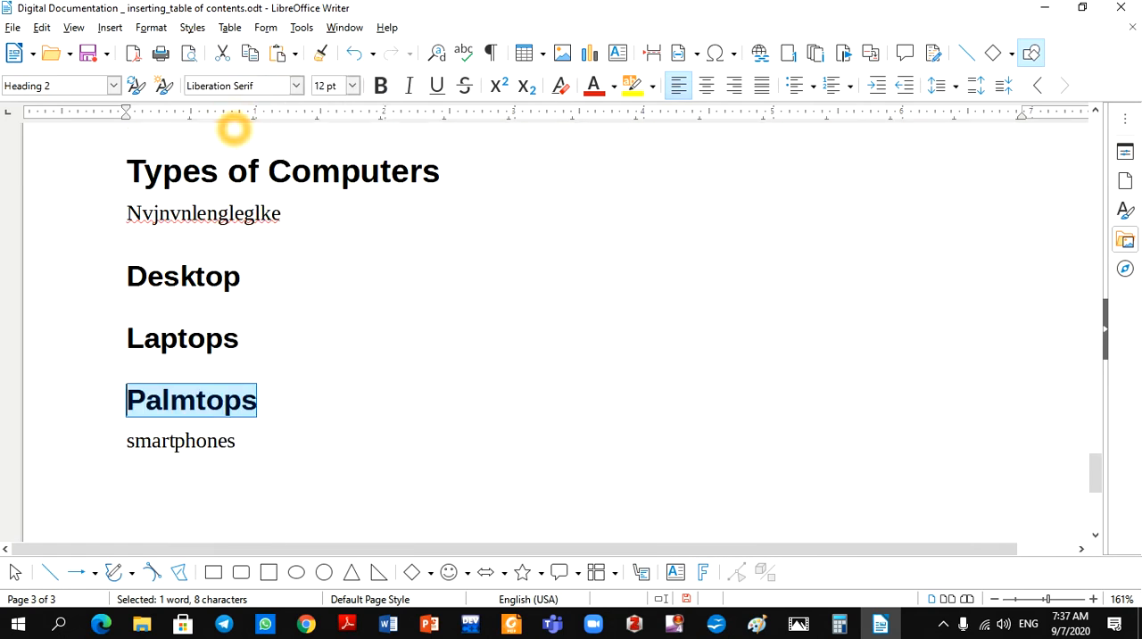
pyautogui.moveTo(236, 441); pyautogui.dragTo(127, 441)
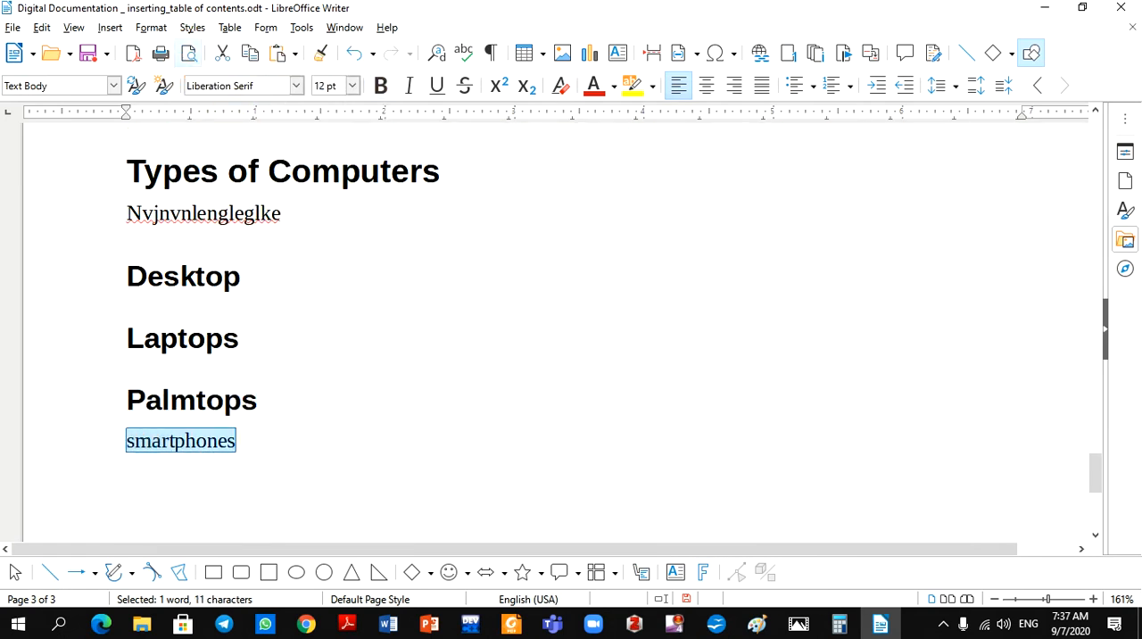
pyautogui.click(193, 28)
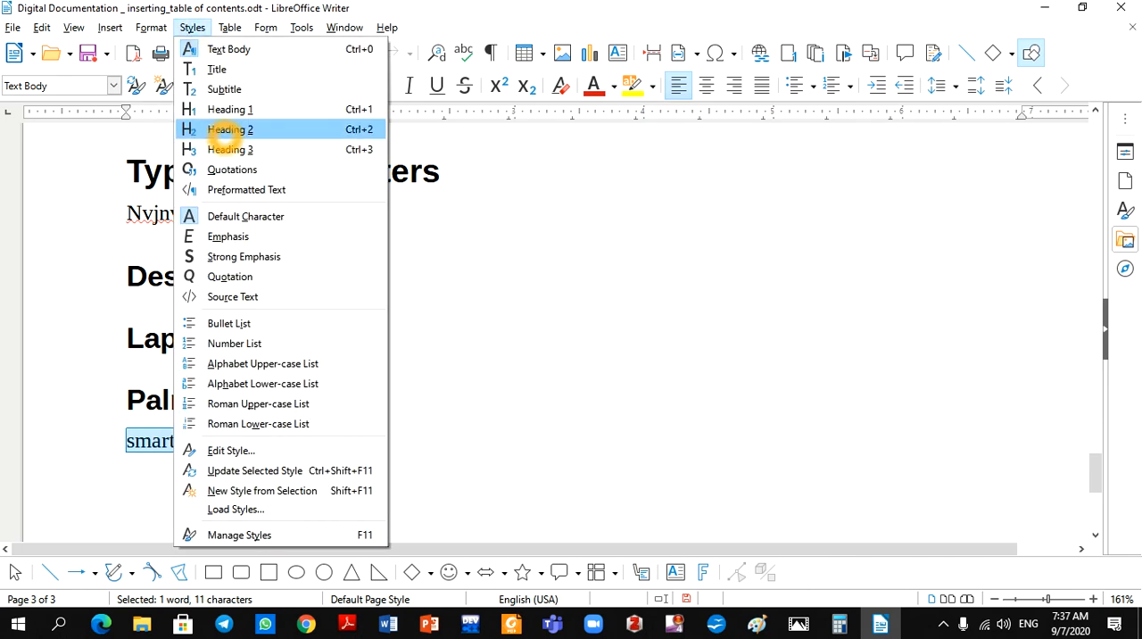
pyautogui.click(231, 130)
pyautogui.click(396, 465)
pyautogui.click(396, 465)
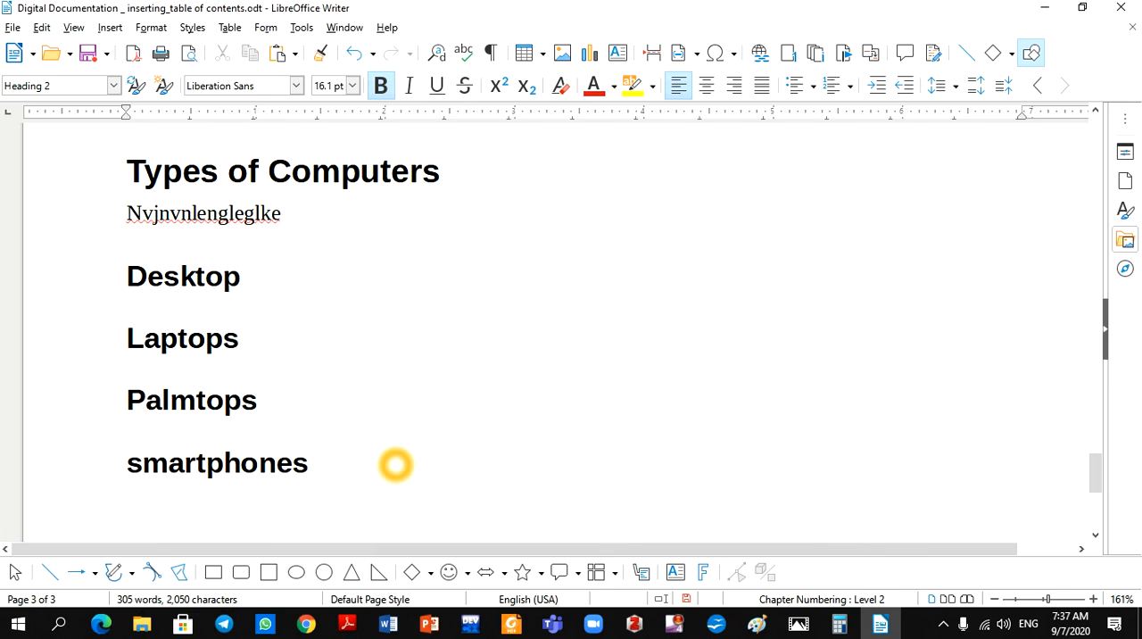
# Add the placeholder line "lrgerkgkerglkrg" under the "Desktop" heading and "regjerkjgkrelge" under "Laptops"
pyautogui.click(216, 319)
pyautogui.click(262, 278)
pyautogui.click(262, 277)
pyautogui.press('Return')
pyautogui.write('lrgerkgkerglkrg')
pyautogui.click(267, 331)
pyautogui.click(248, 381)
pyautogui.press('Return')
pyautogui.write('regjerkjgkrelge')
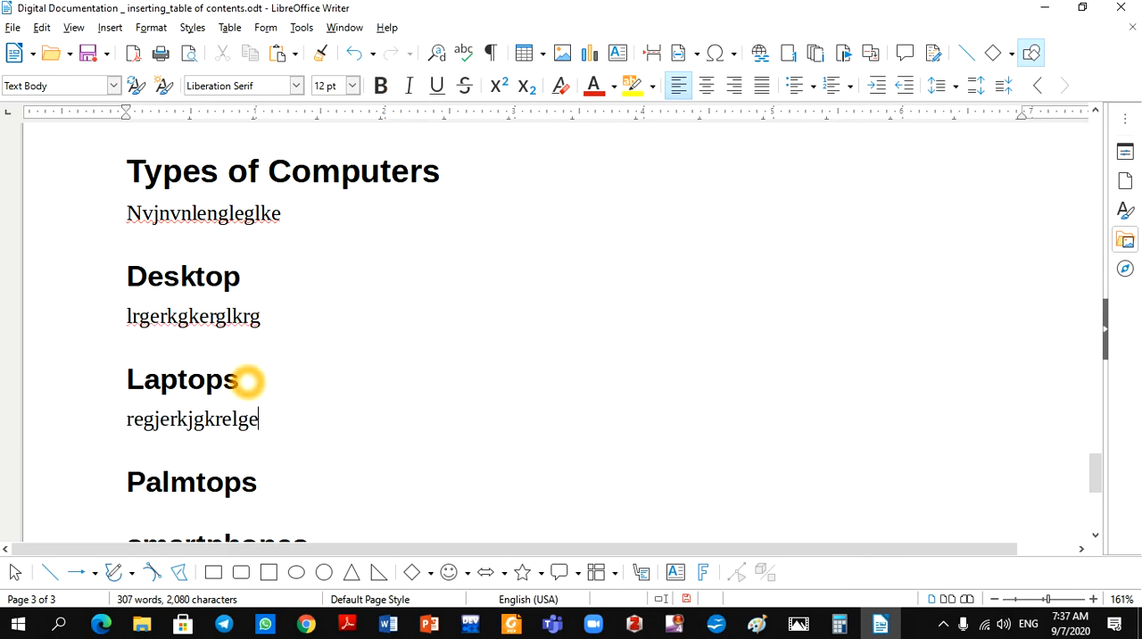
# Add the placeholder line "lkgjkgkrgkre" under the "Palmtops" heading and "kkerhtrklhtrkhtr" under "smartphones"
pyautogui.click(259, 483)
pyautogui.press('Return')
pyautogui.write('lkgjkgkrgkre')
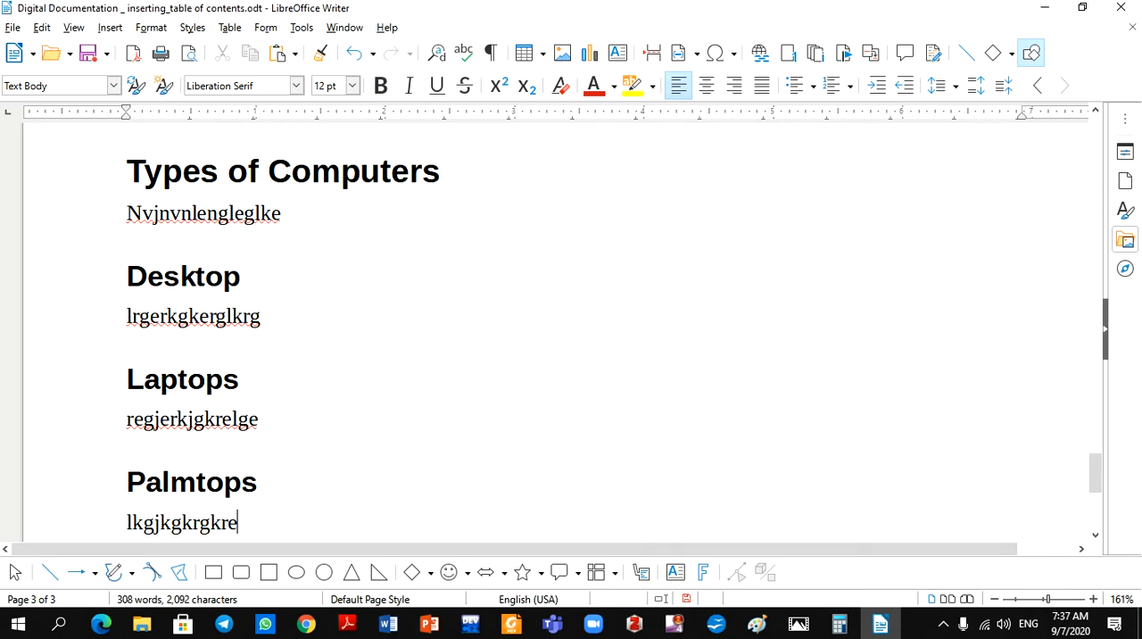
pyautogui.moveTo(1098, 469); pyautogui.dragTo(1097, 490)
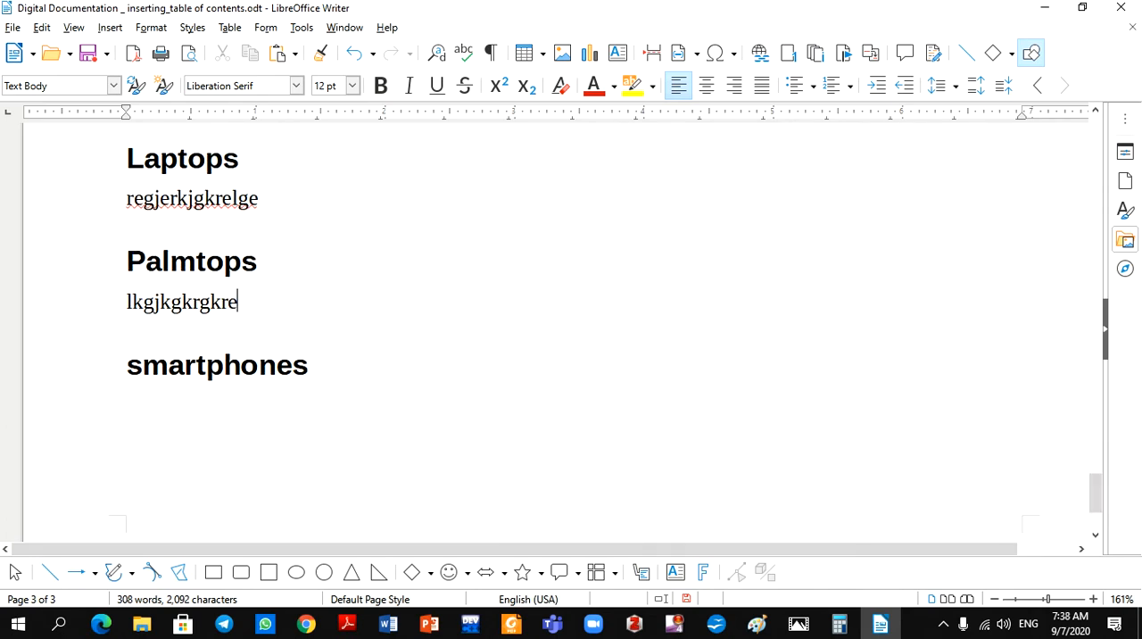
pyautogui.click(331, 369)
pyautogui.press('Return')
pyautogui.write('kkerhtrklhtrkhtr')
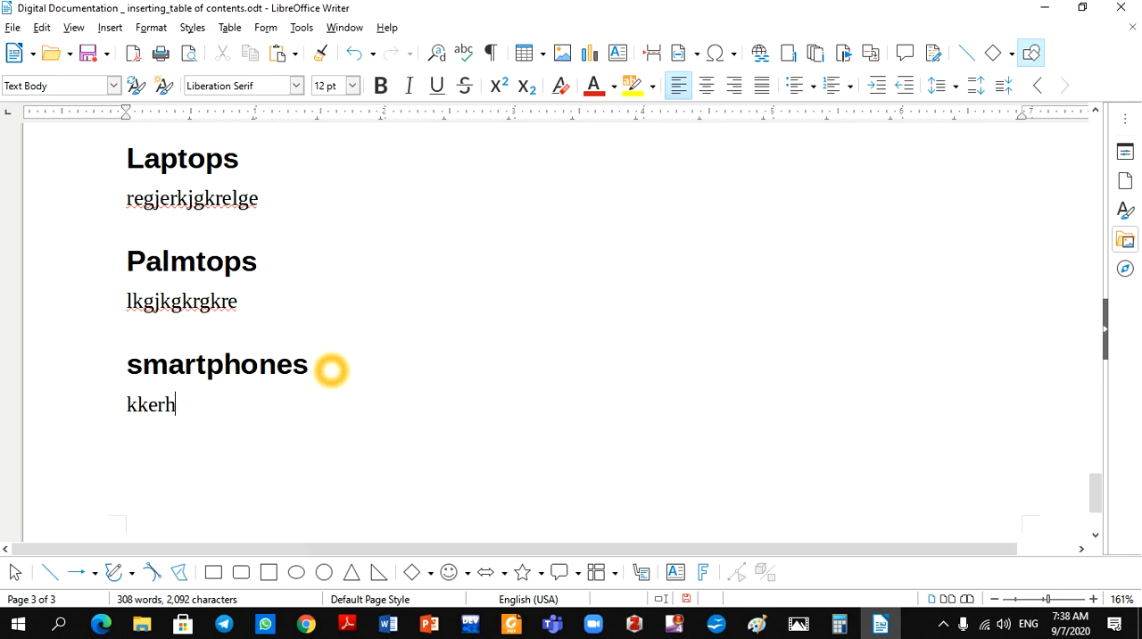
# Update the table of contents on page 1 to include the new computer headings
pyautogui.moveTo(1095, 491); pyautogui.dragTo(1100, 154)
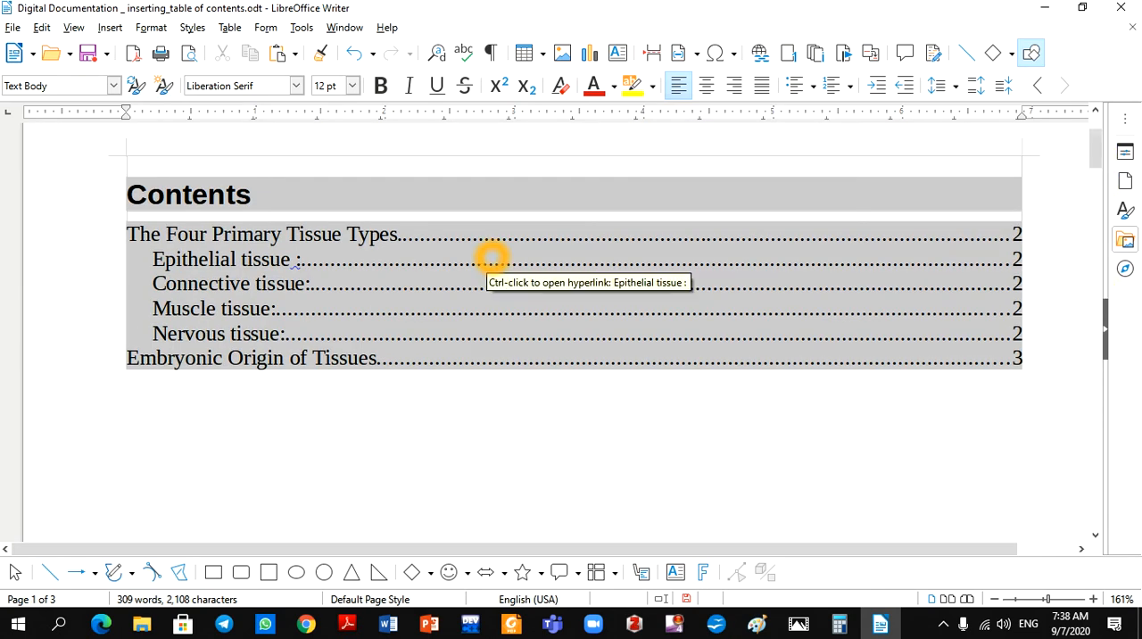
pyautogui.rightClick(491, 259)
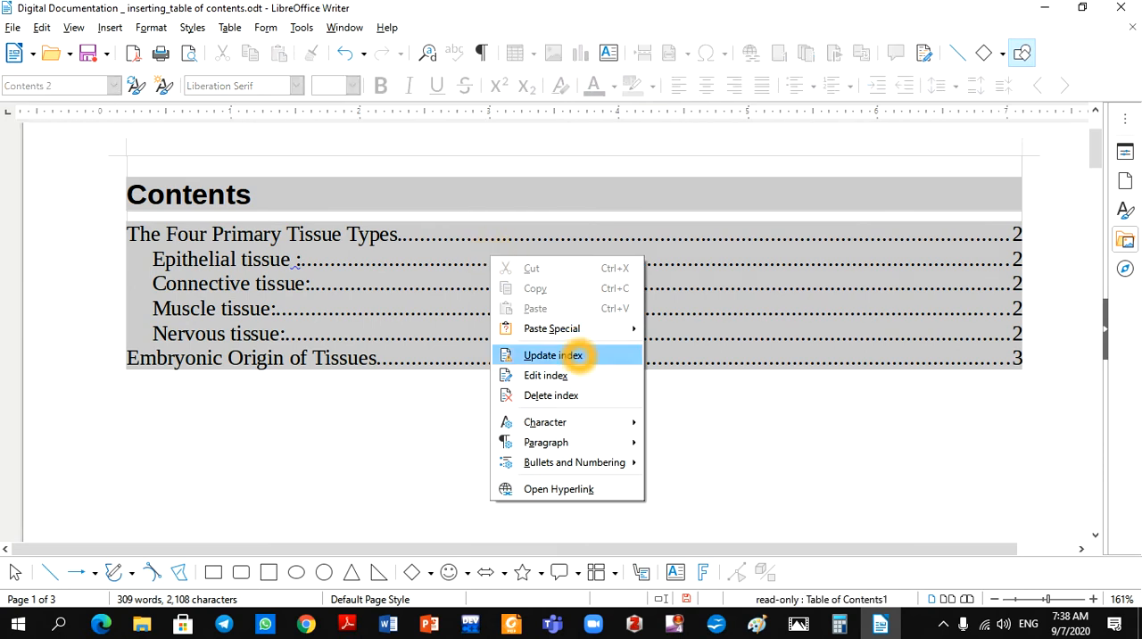
pyautogui.click(553, 355)
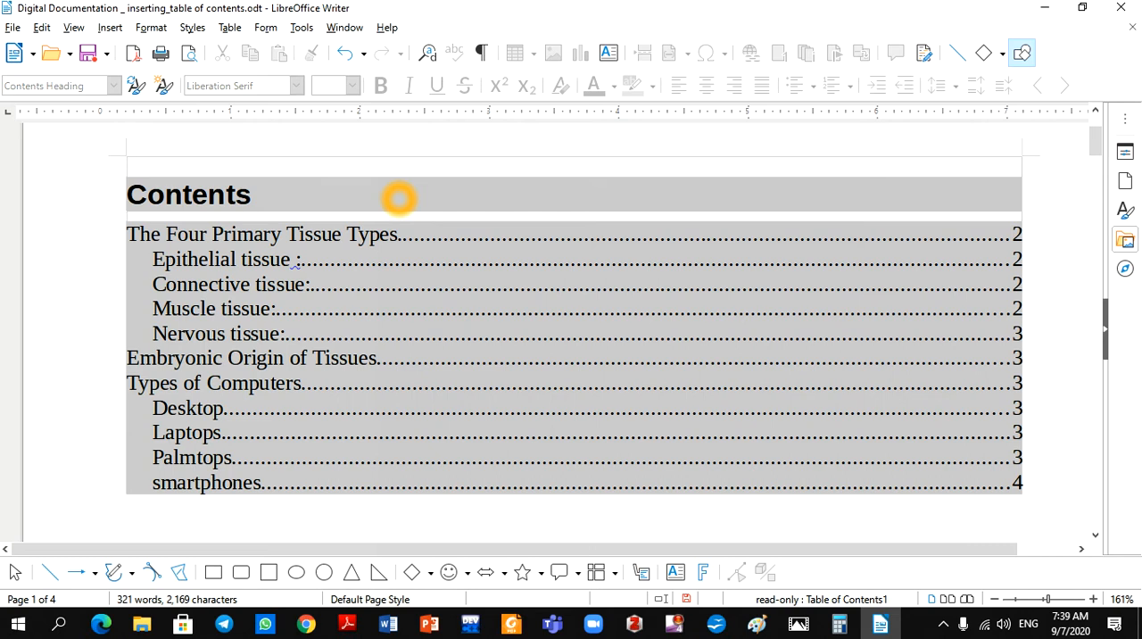
pyautogui.click(679, 291)
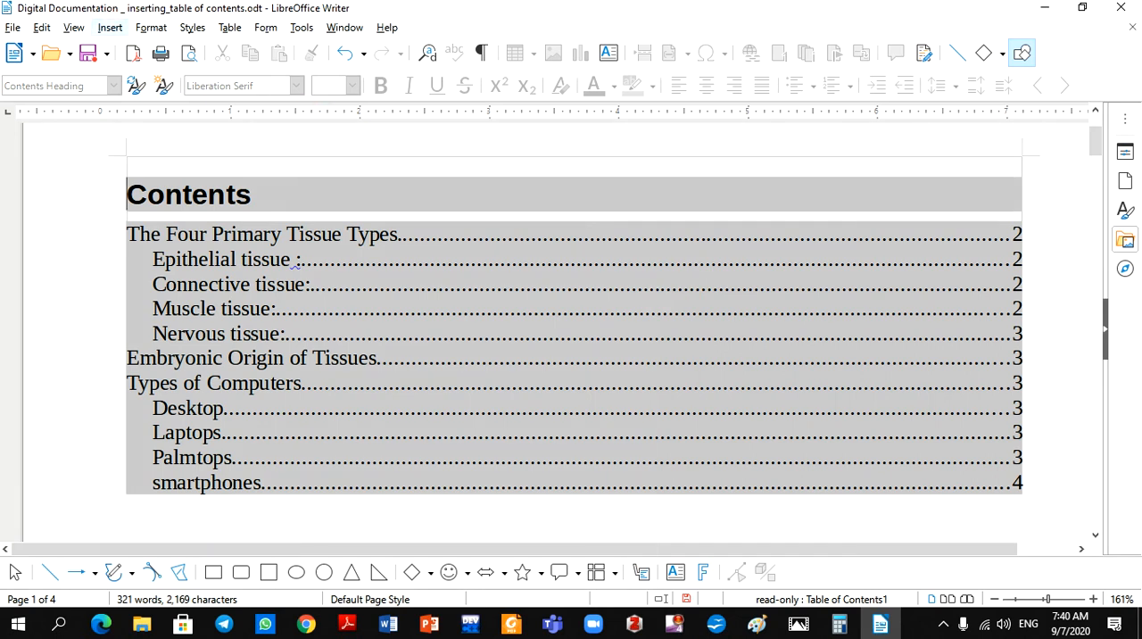
# Delete the existing header from the Default Page Style, including its contents
pyautogui.click(110, 28)
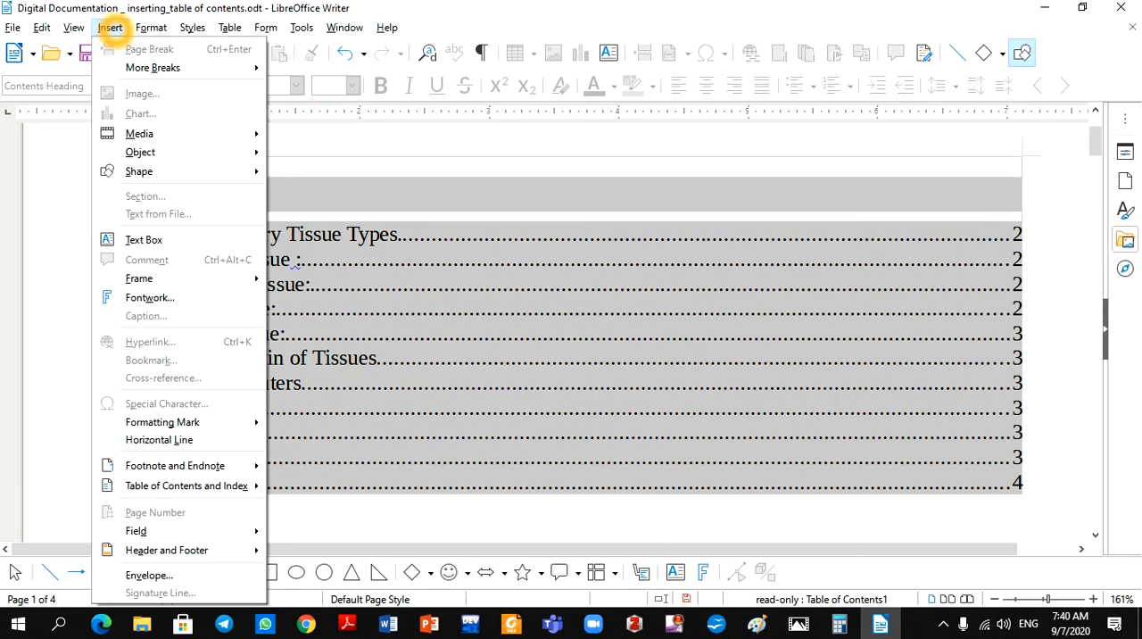
pyautogui.click(212, 483)
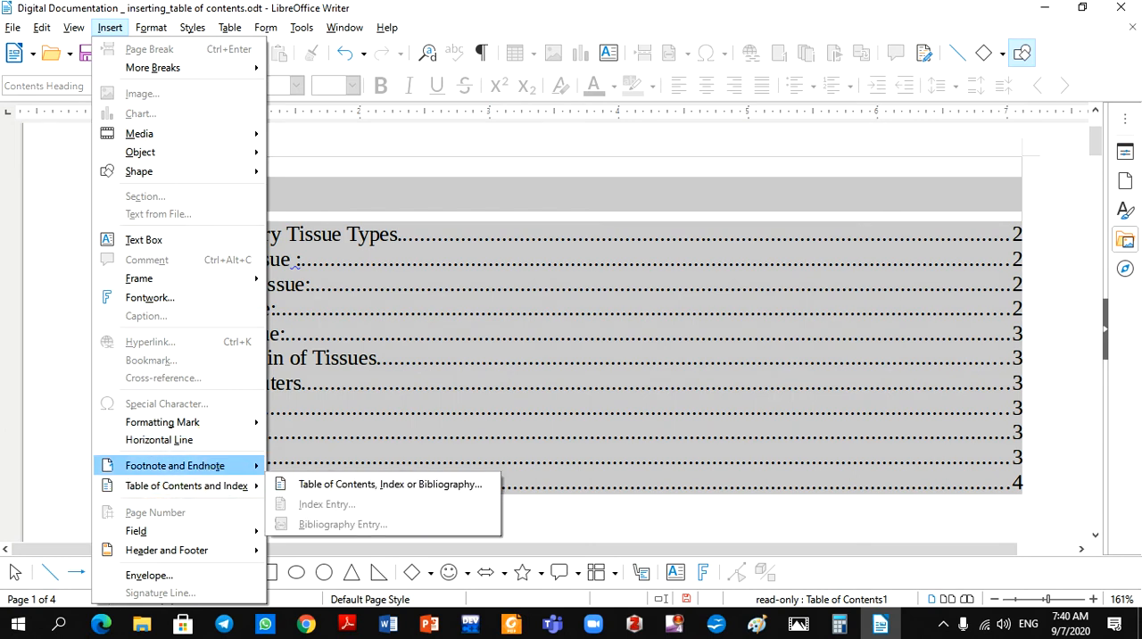
pyautogui.moveTo(218, 550)
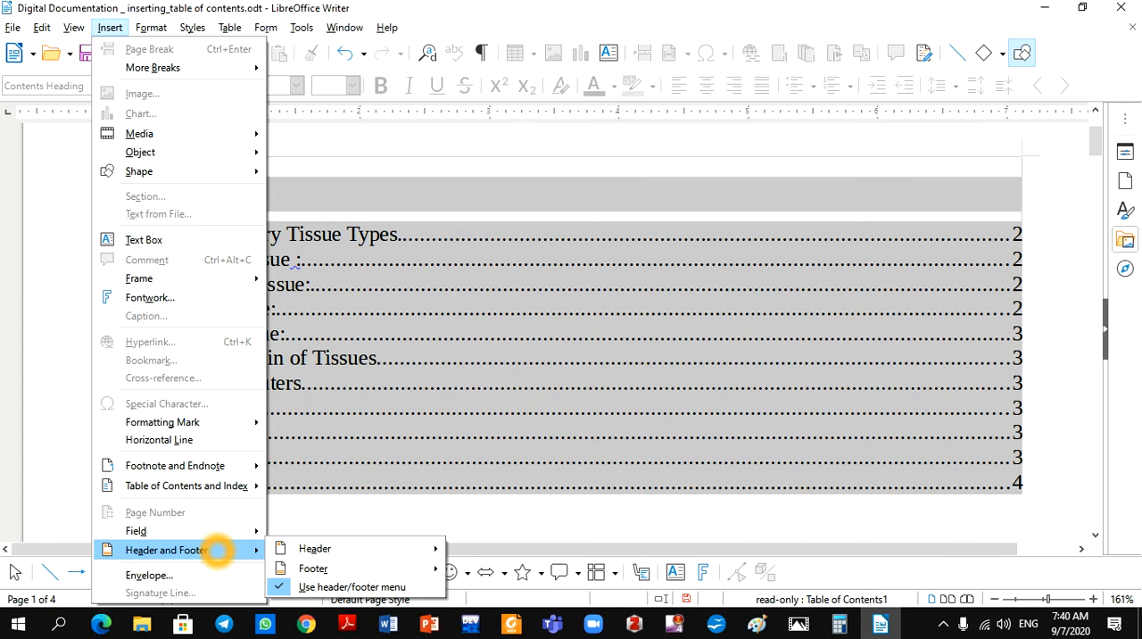
pyautogui.moveTo(314, 547)
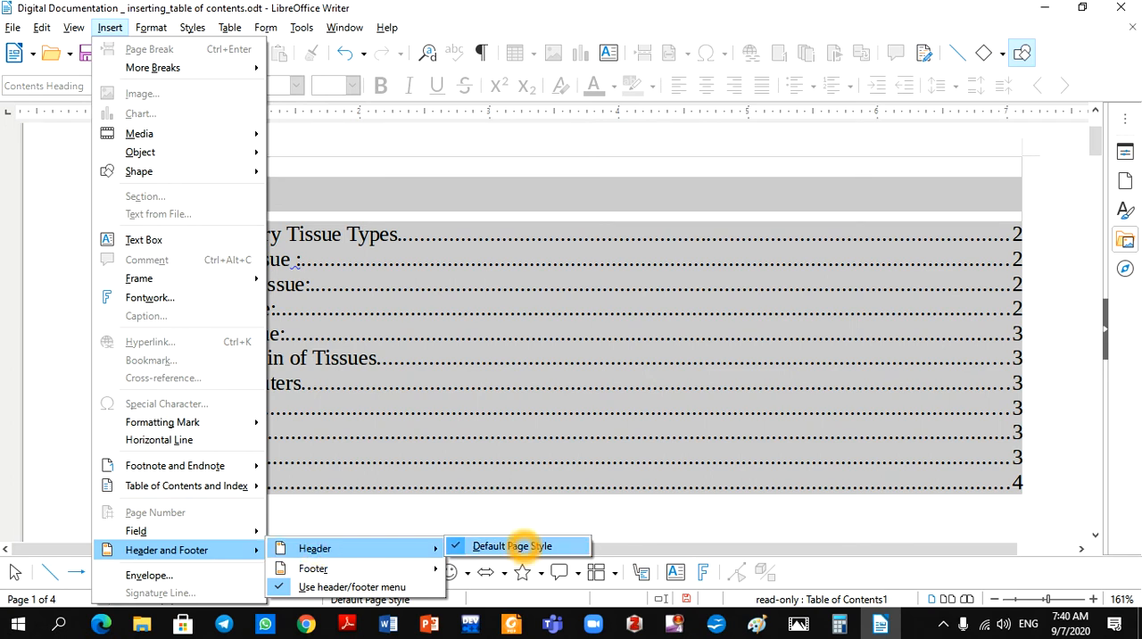
pyautogui.click(522, 545)
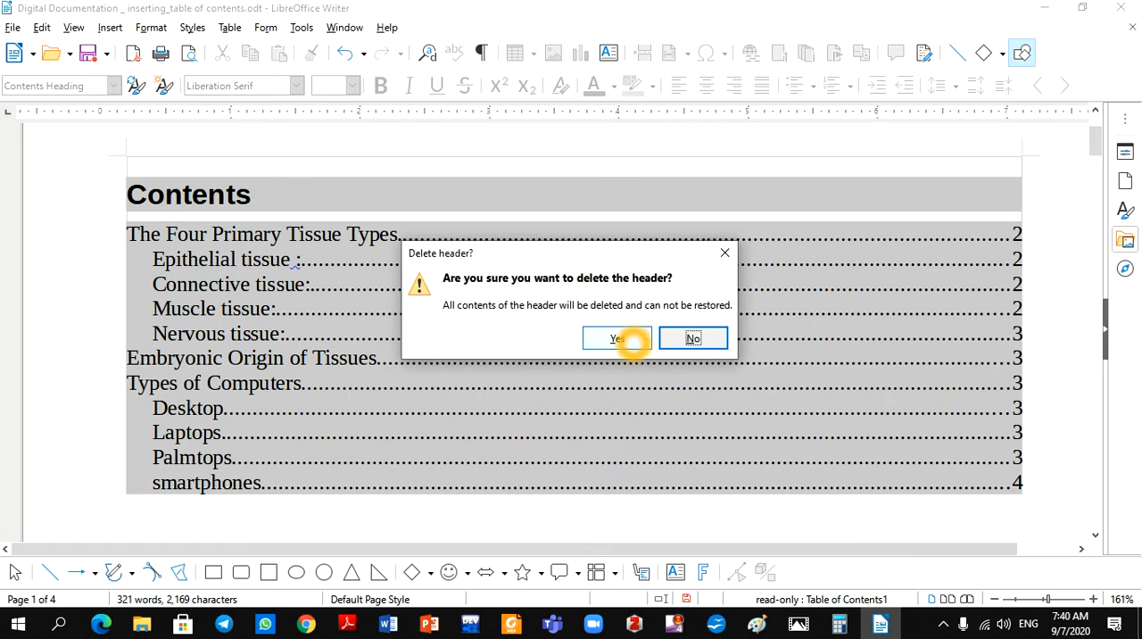
pyautogui.click(625, 339)
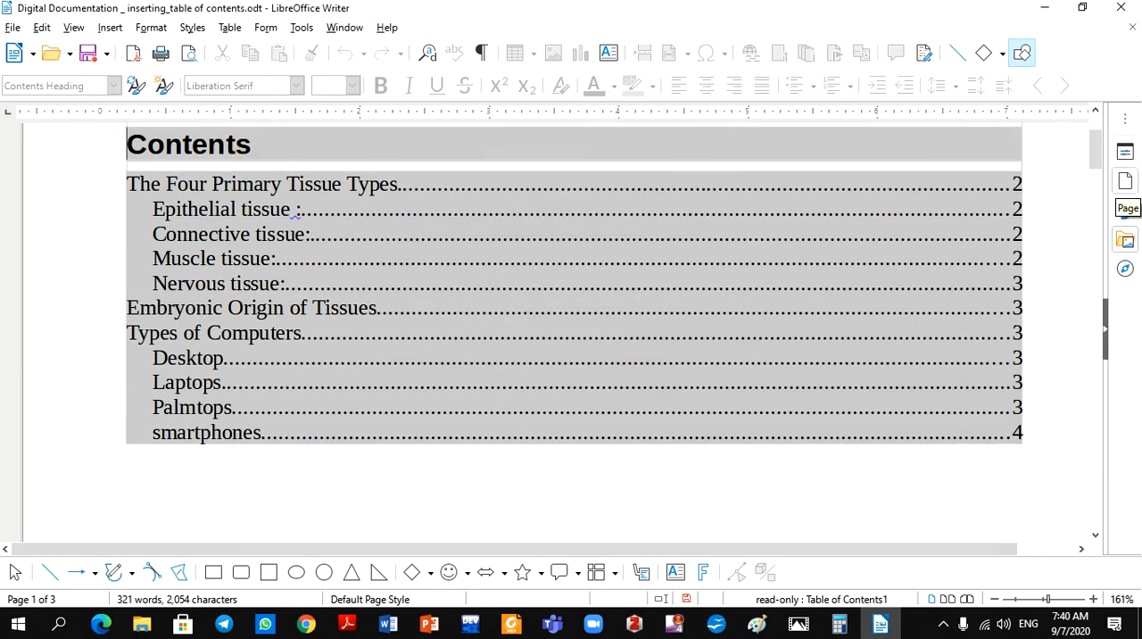
# Insert a new header for the Default Page Style
pyautogui.moveTo(1096, 135); pyautogui.dragTo(1095, 116)
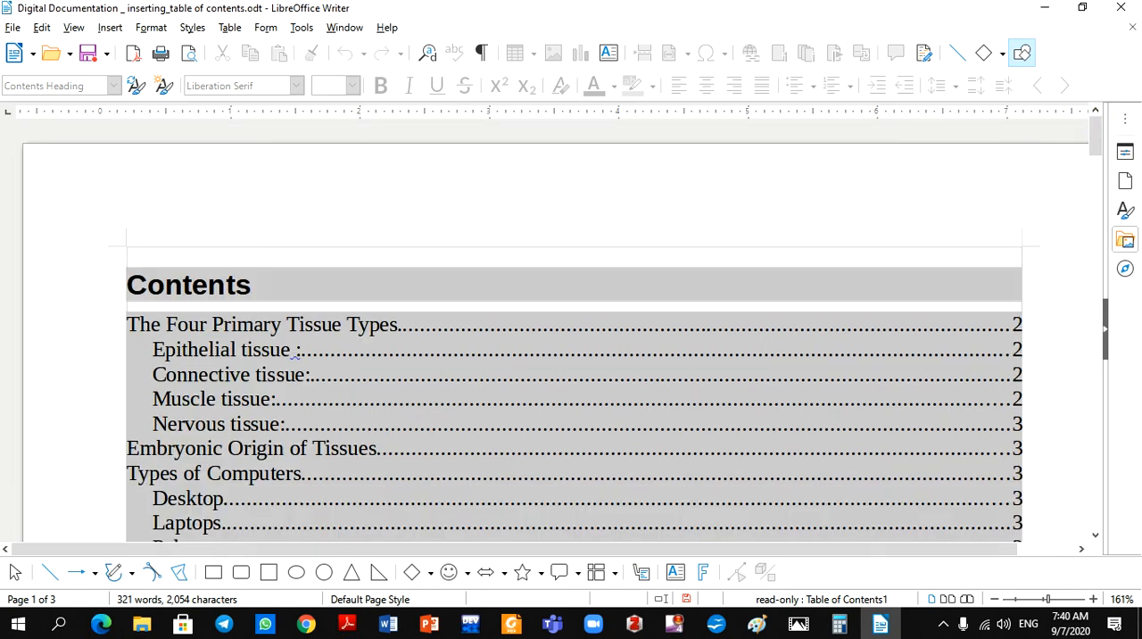
pyautogui.click(110, 27)
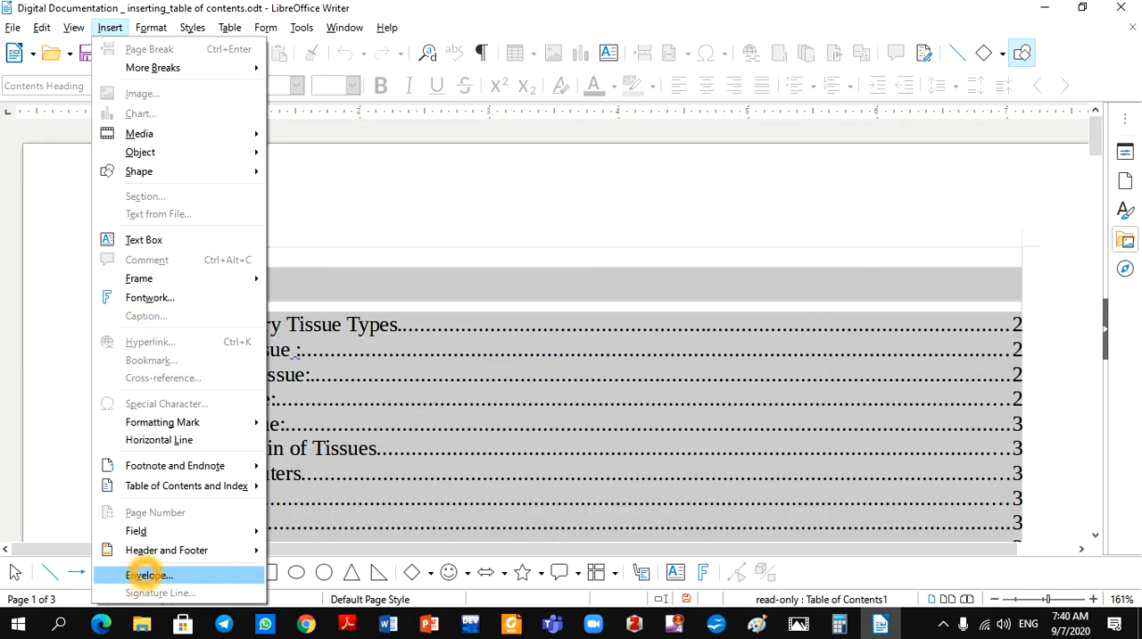
pyautogui.moveTo(196, 550)
pyautogui.moveTo(346, 546)
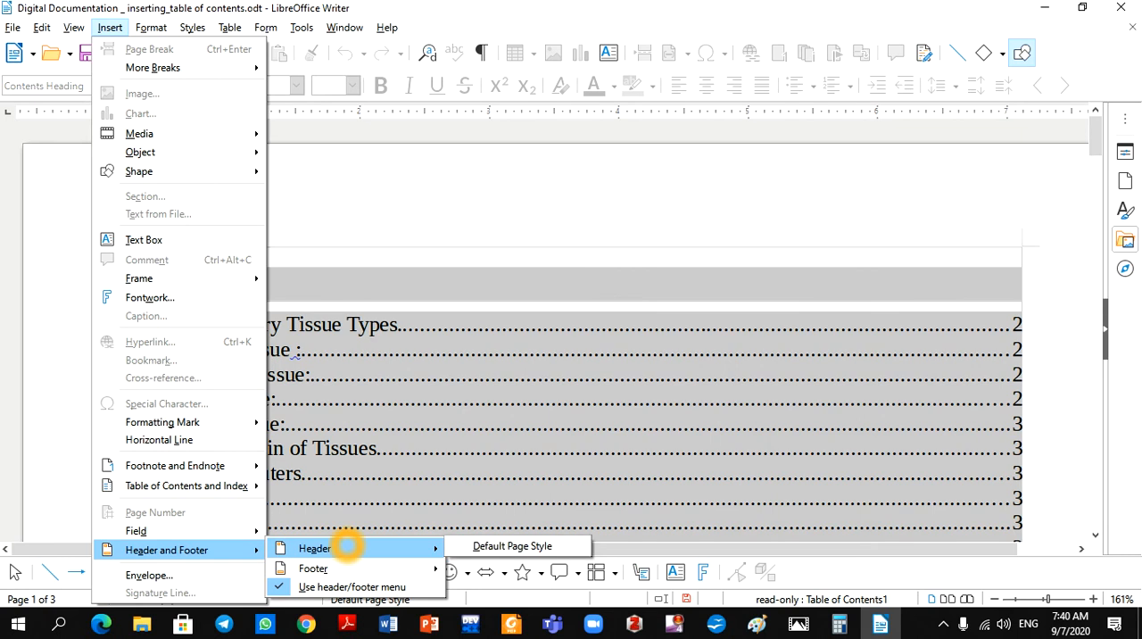
pyautogui.click(489, 546)
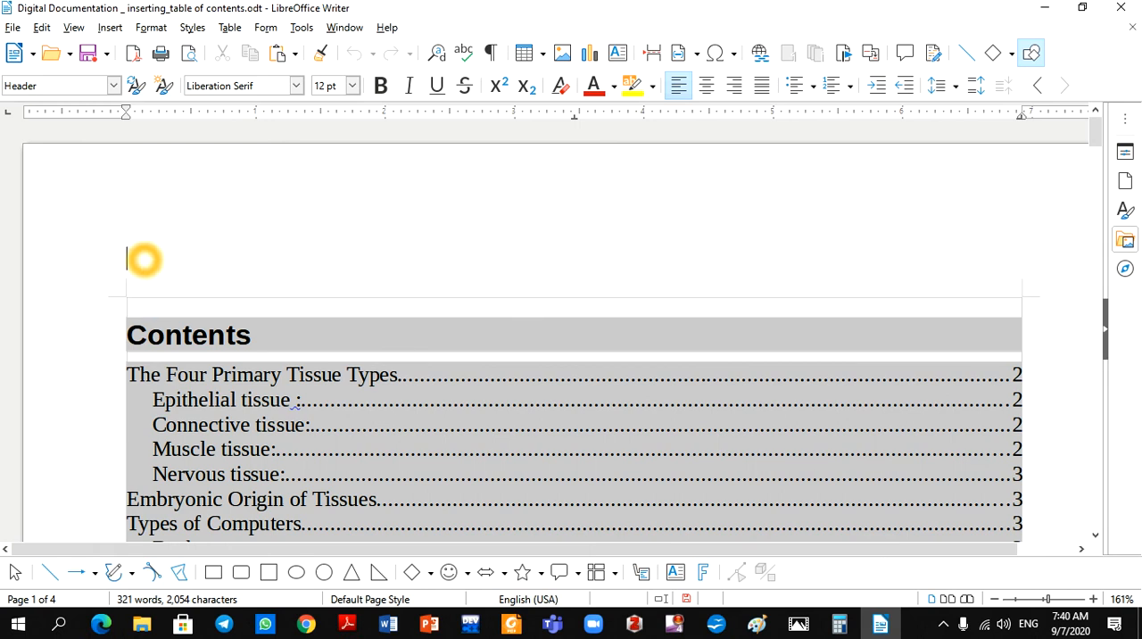
# Enter "Students name" at the header's left edge and "date" at its right edge, and return to the document body
pyautogui.write('Students name')
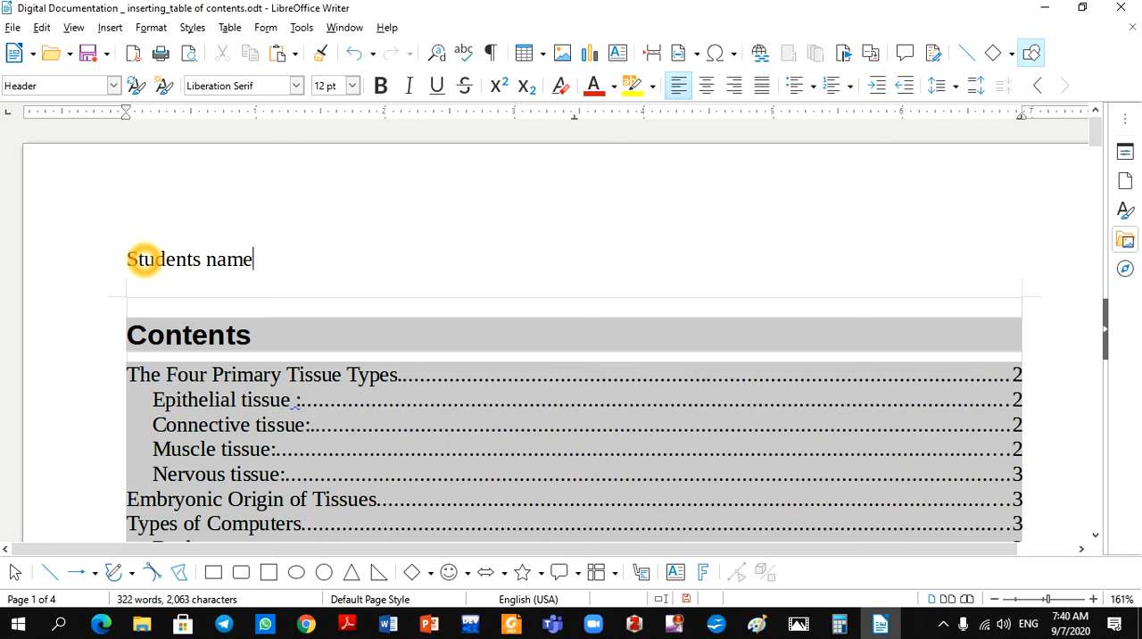
pyautogui.press('Tab')
pyautogui.press('BackSpace')
pyautogui.write('date')
pyautogui.click(155, 402)
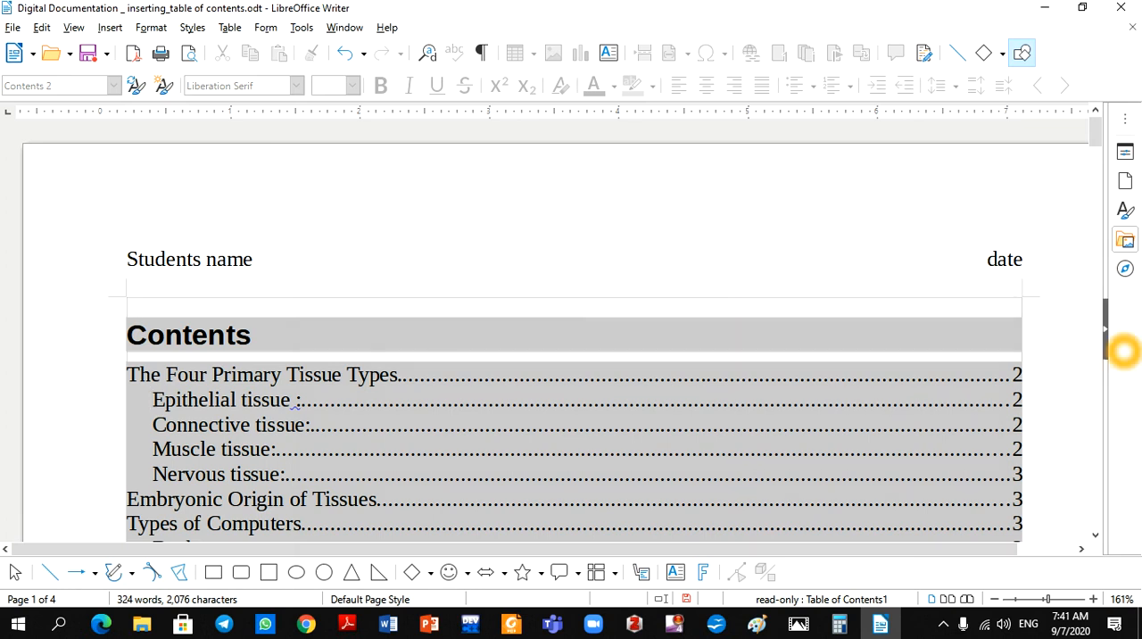
# Check the header on the following pages, and delete the existing footer from the Default Page Style
pyautogui.moveTo(1096, 130); pyautogui.dragTo(1102, 331)
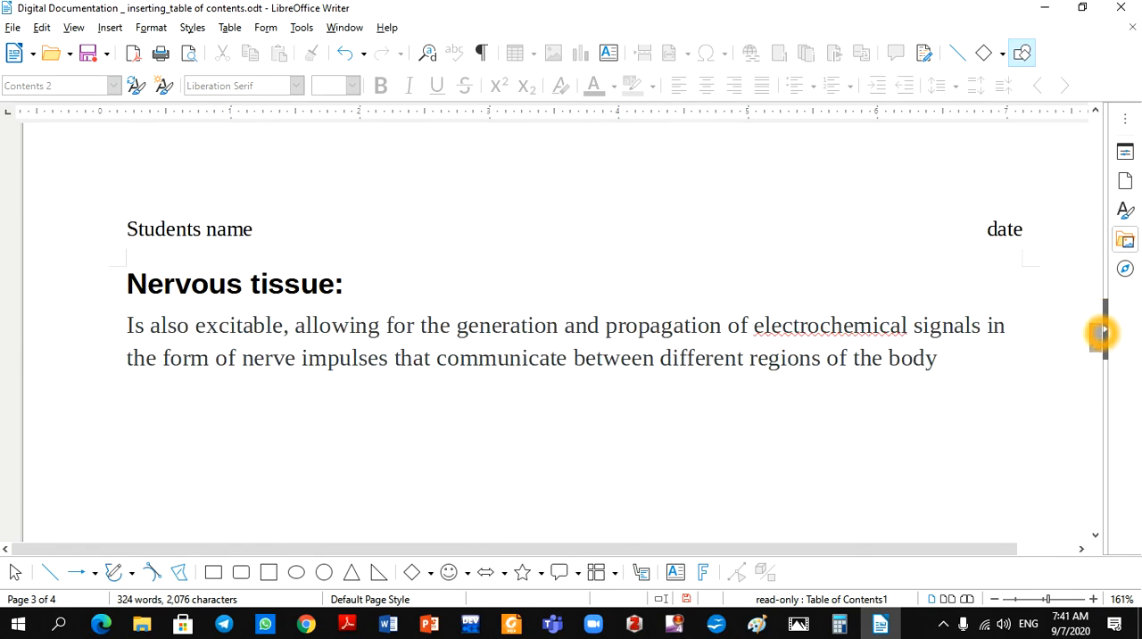
pyautogui.moveTo(1097, 336); pyautogui.dragTo(1096, 124)
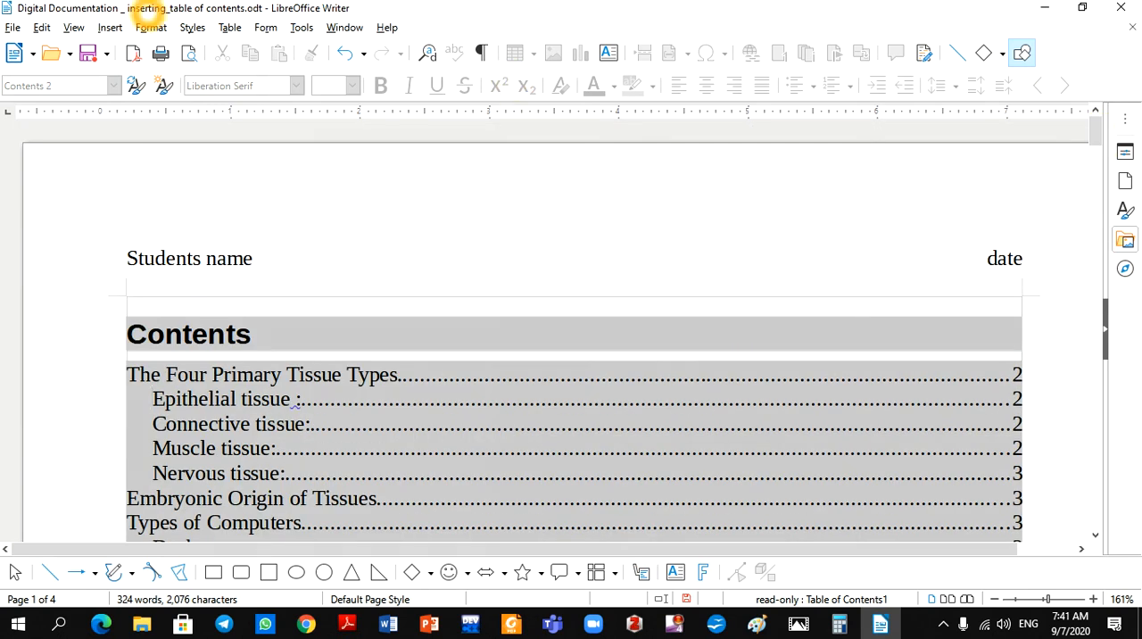
pyautogui.click(111, 28)
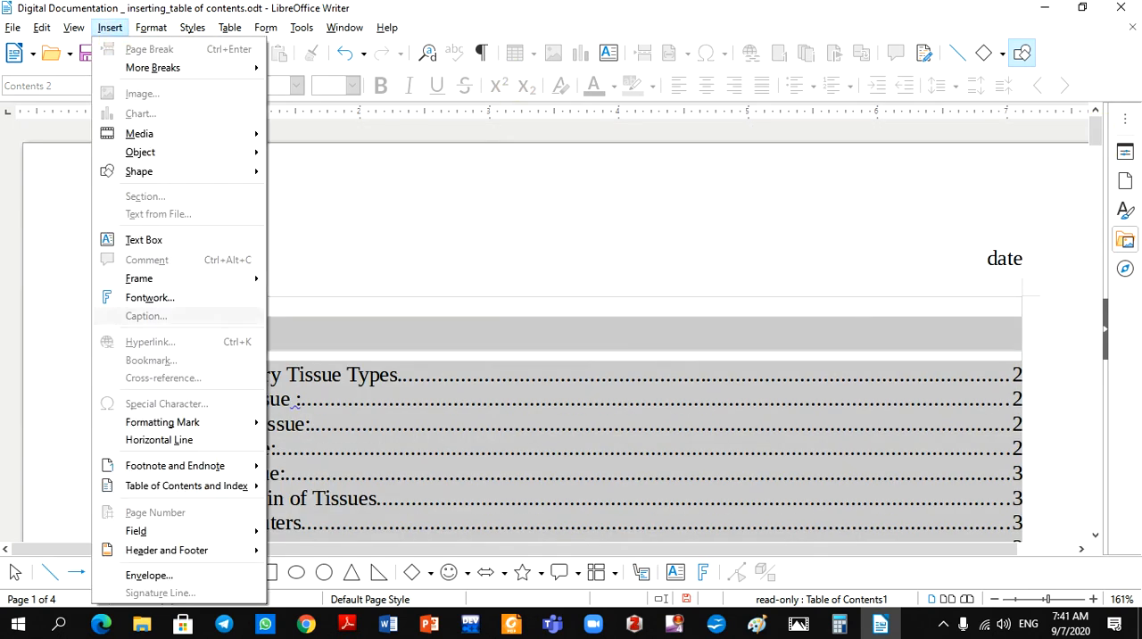
pyautogui.moveTo(195, 550)
pyautogui.moveTo(313, 568)
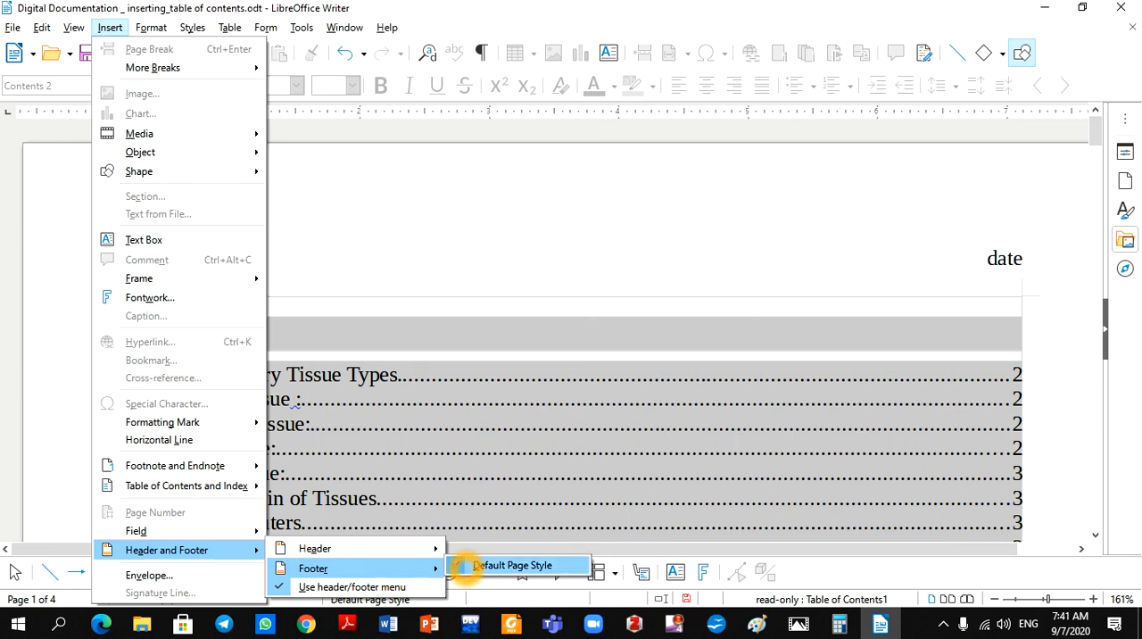
pyautogui.click(465, 566)
pyautogui.click(614, 338)
# Insert a new footer for the Default Page Style
pyautogui.click(110, 28)
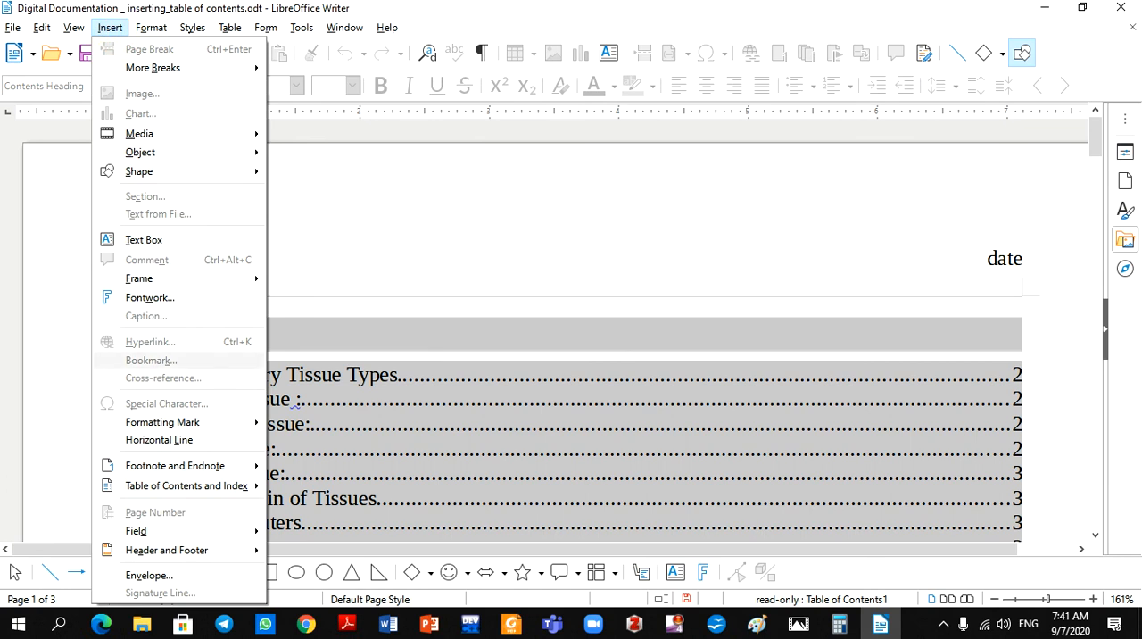
pyautogui.click(189, 549)
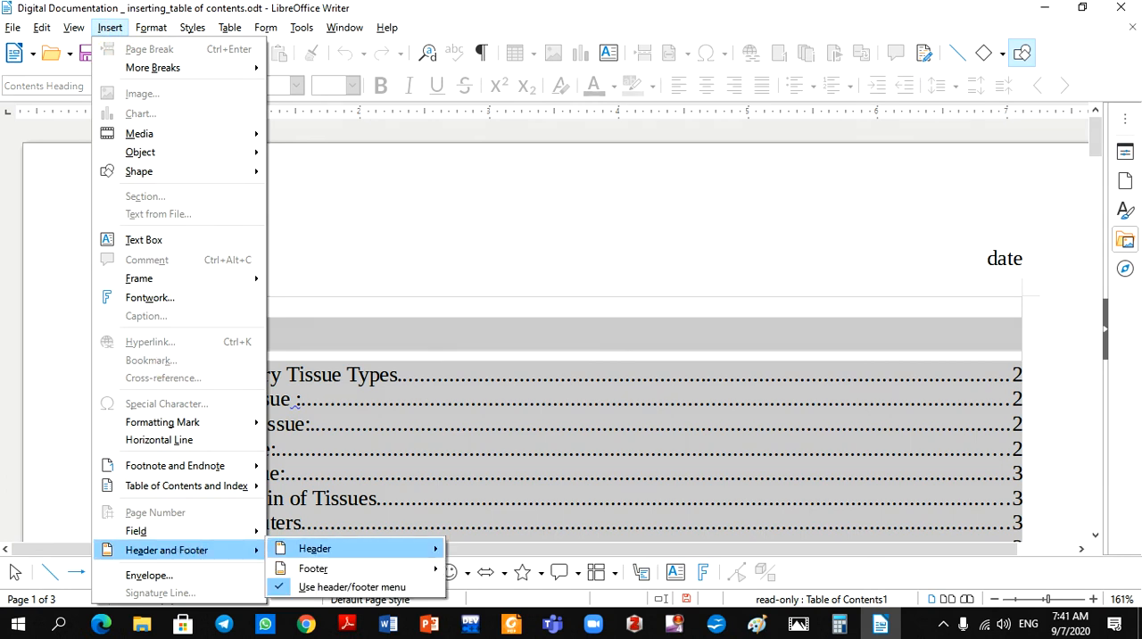
pyautogui.click(372, 565)
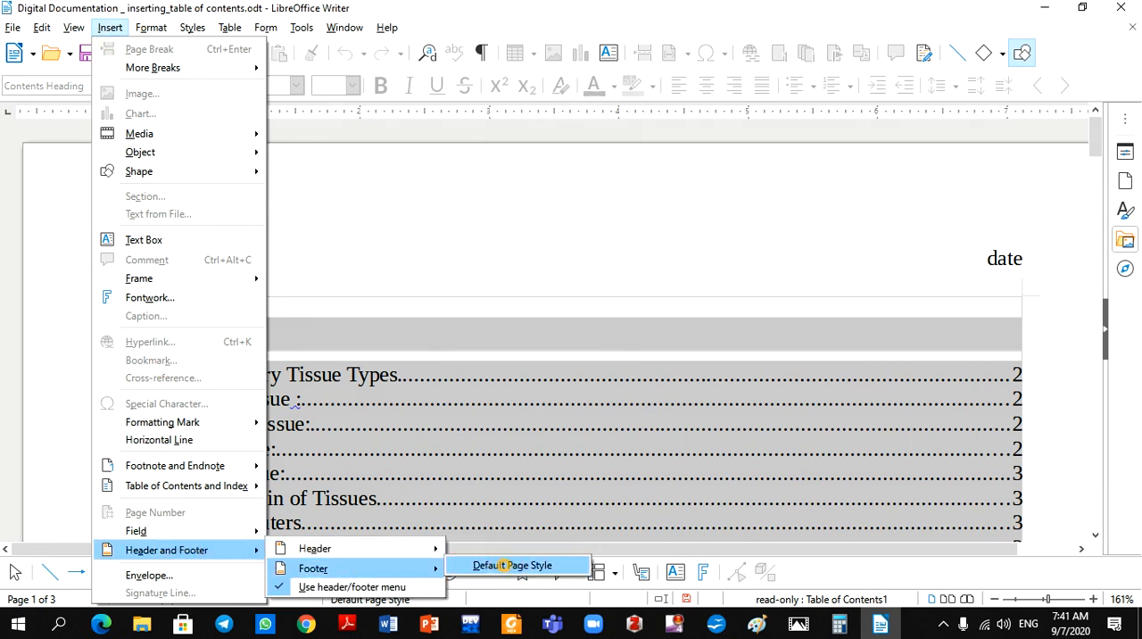
pyautogui.click(512, 564)
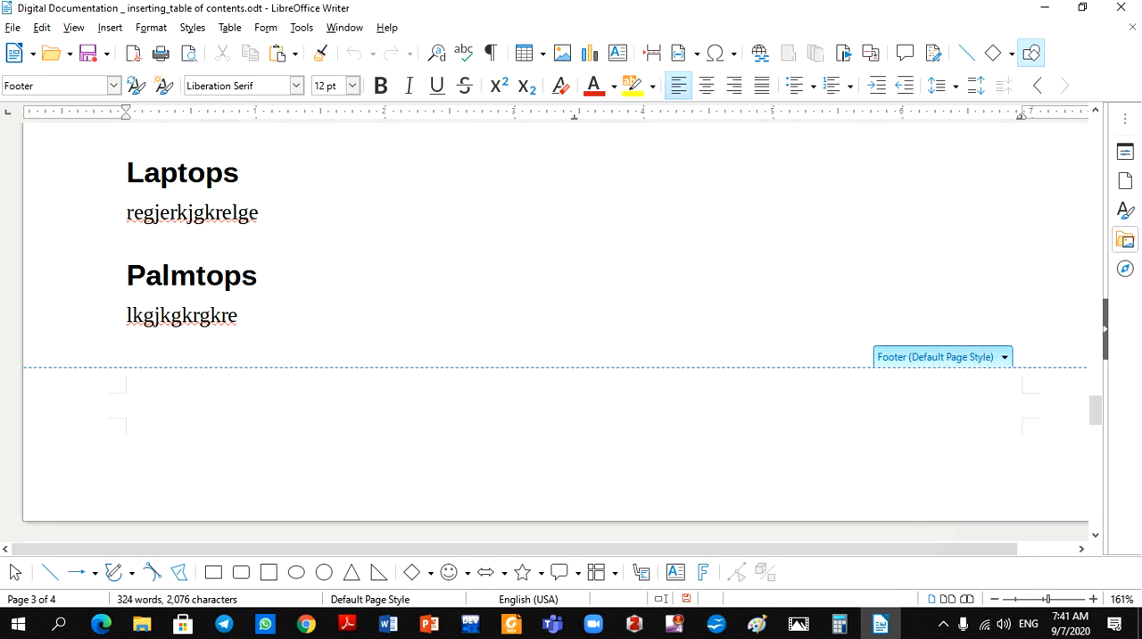
# Insert a page number field in the Default Page Style footer, centre it, and return to the document's first page
pyautogui.click(1004, 357)
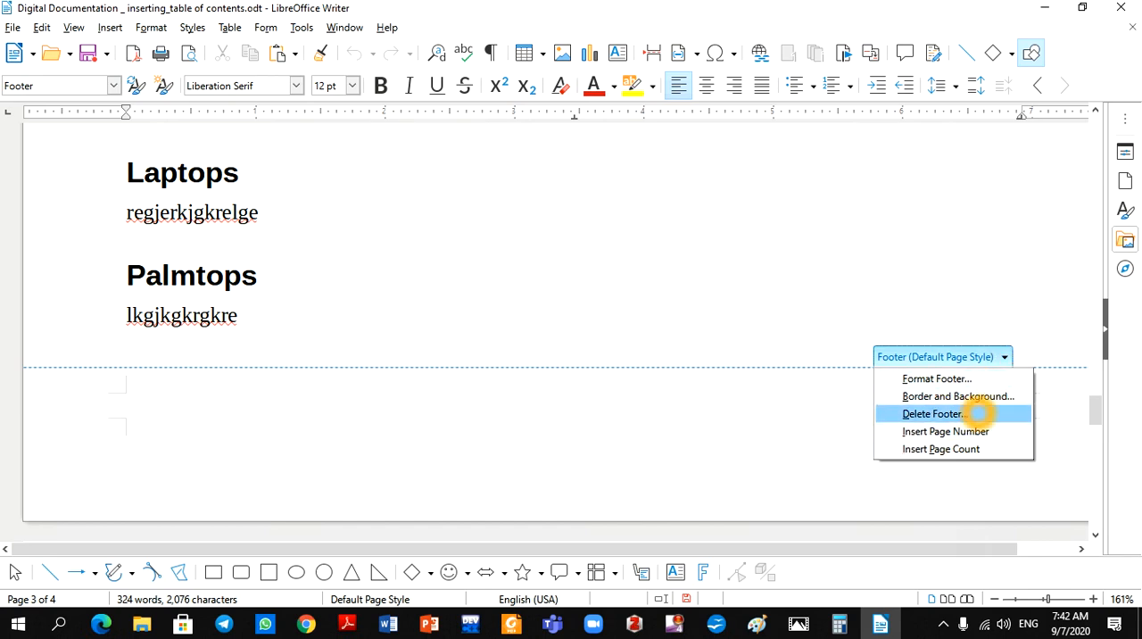
pyautogui.click(972, 412)
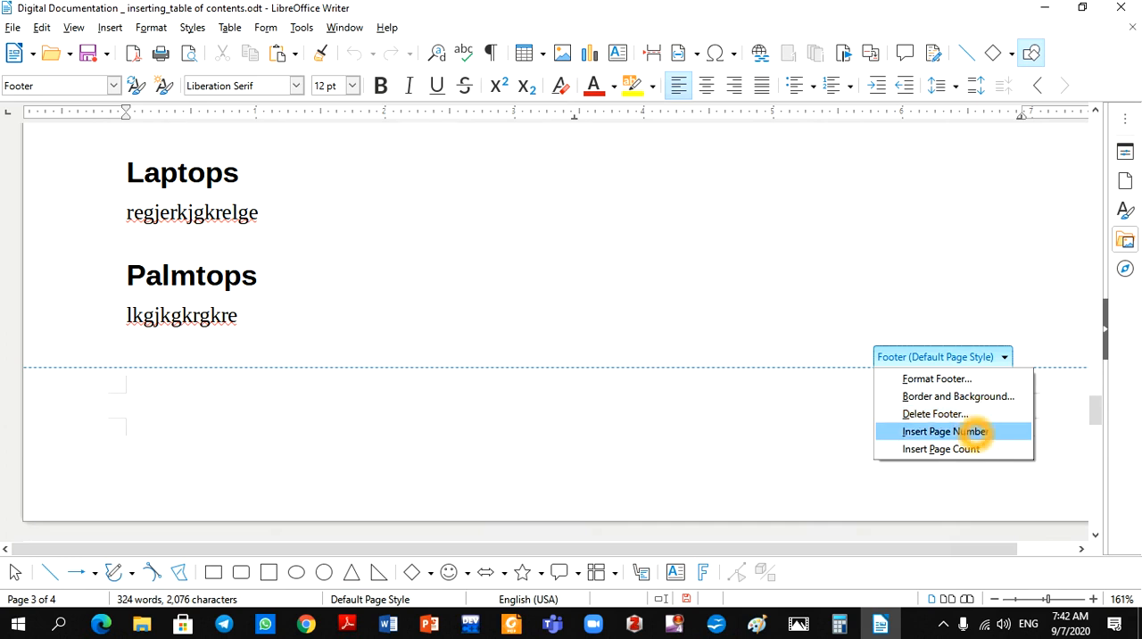
pyautogui.click(973, 431)
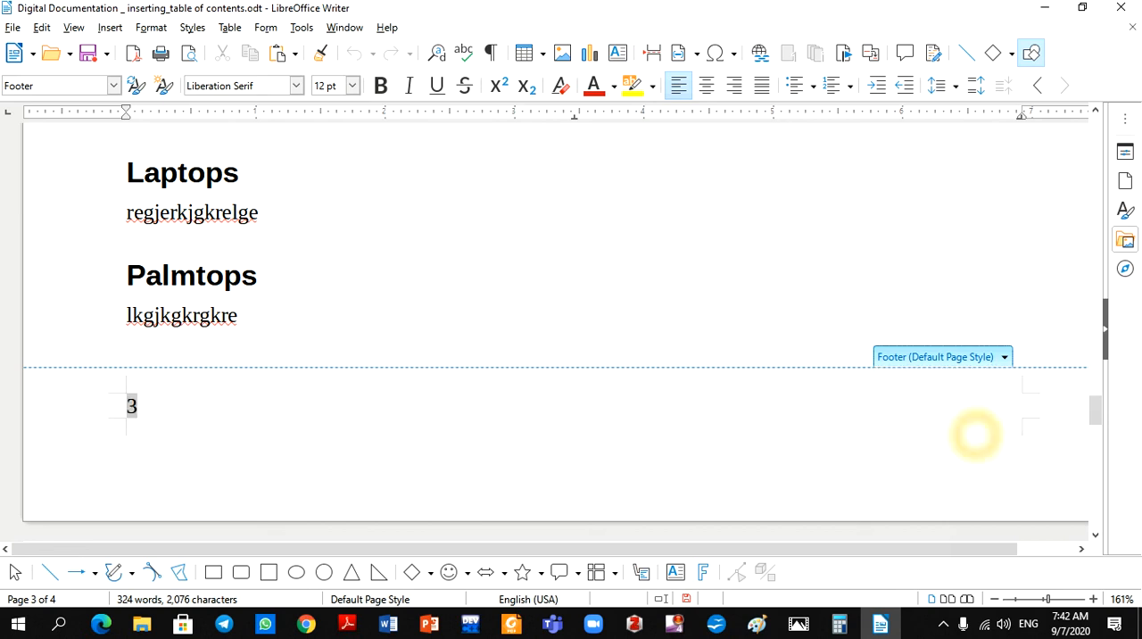
pyautogui.click(141, 404)
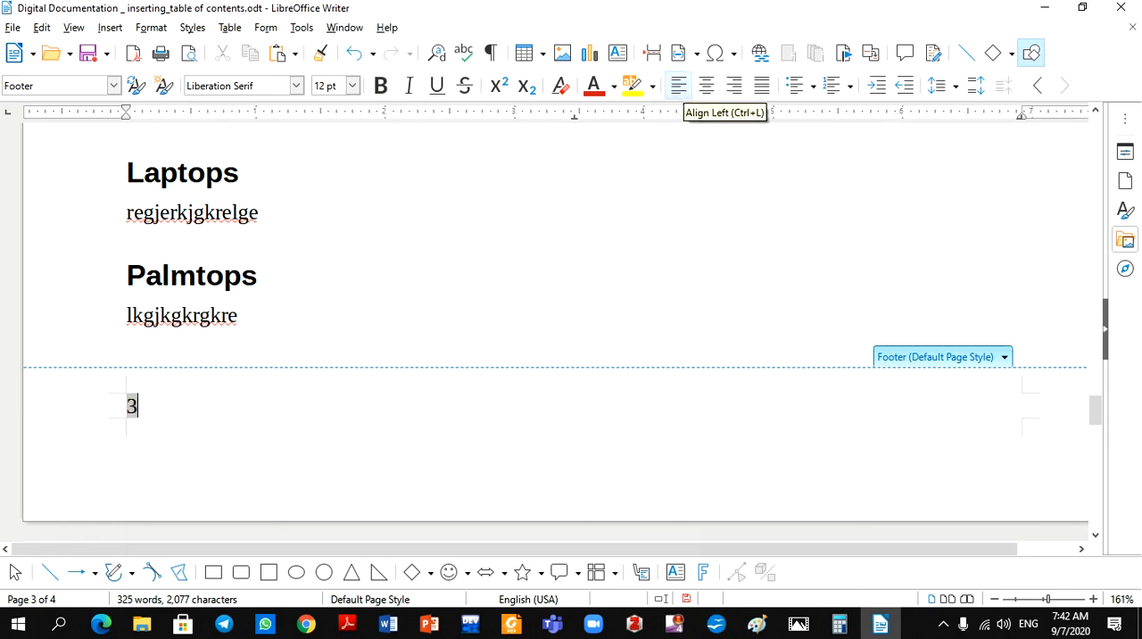
pyautogui.click(707, 84)
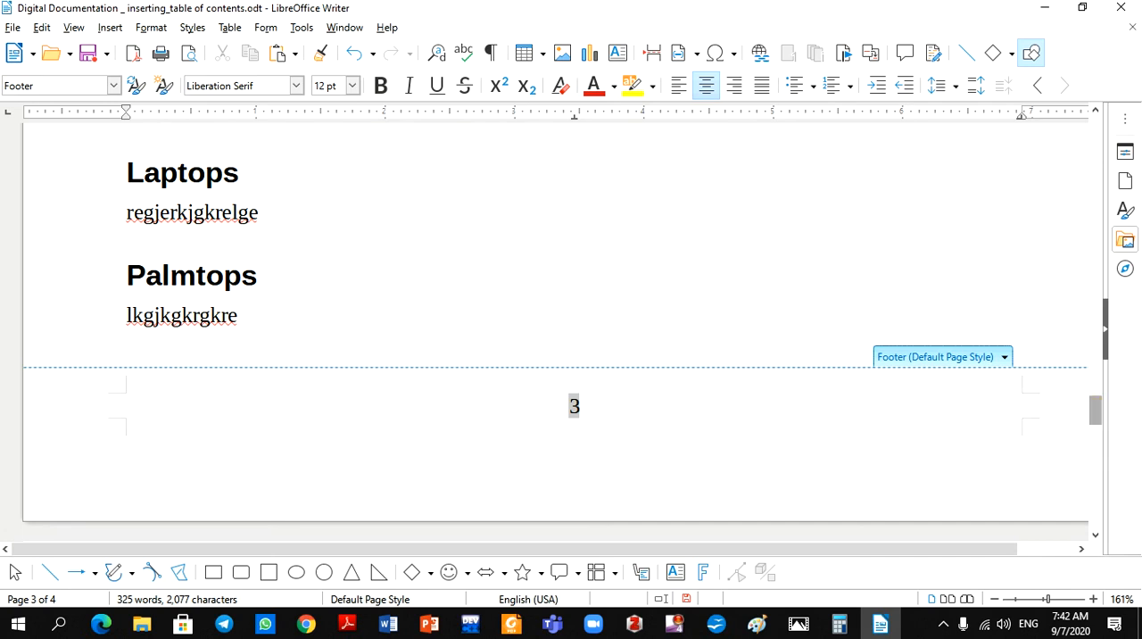
pyautogui.moveTo(1096, 410); pyautogui.dragTo(1101, 127)
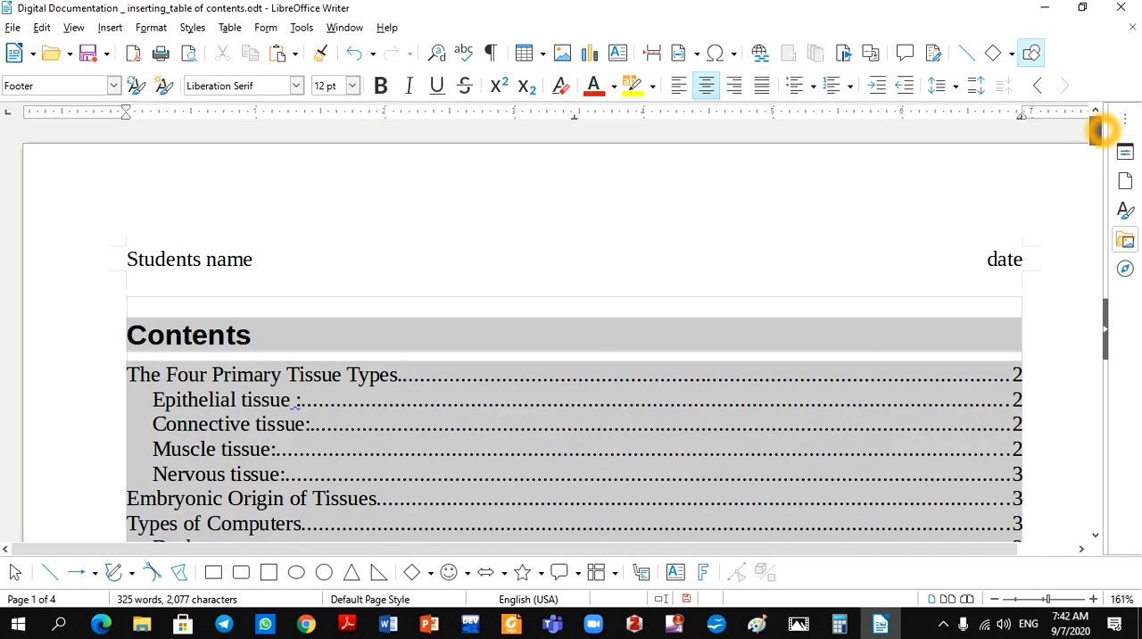